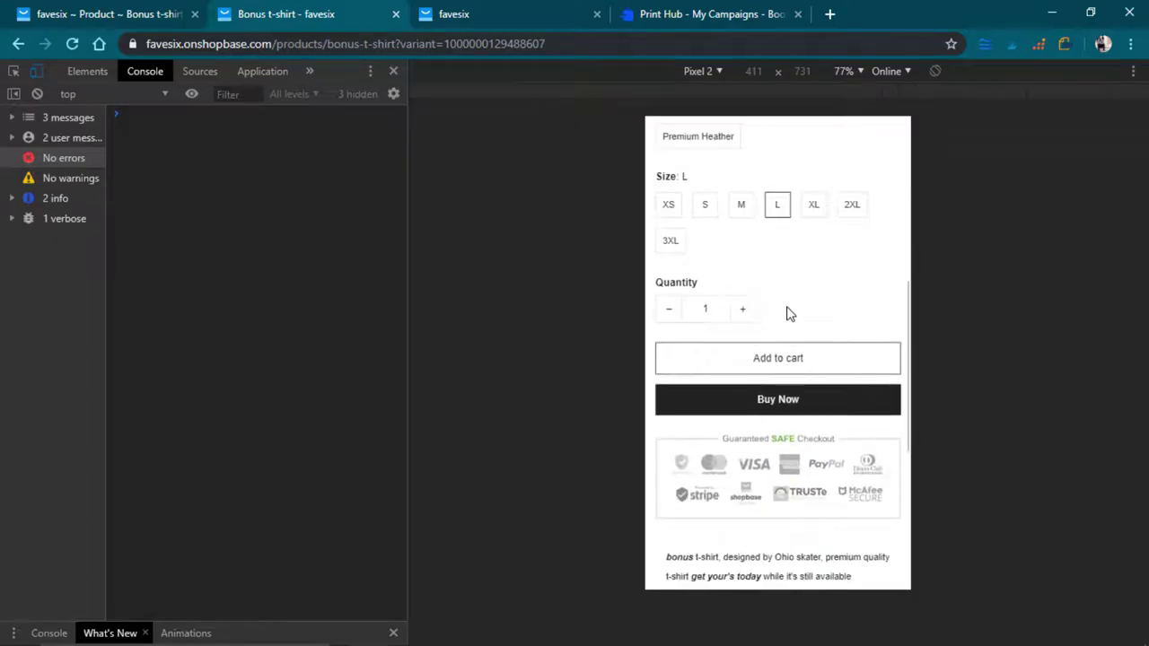
Step: Review the Bonus t-shirt's mobile product page and start checkout for one Heather White shirt in size L
scroll(788, 313, down, 3)
scroll(788, 313, down, 3)
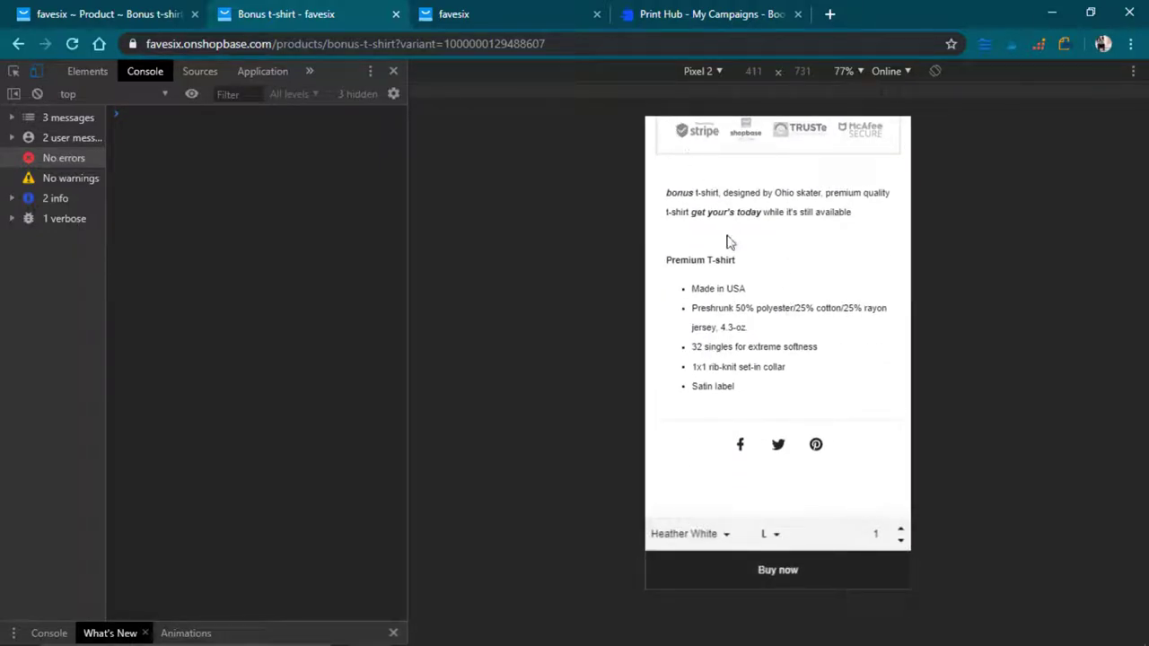
scroll(736, 252, up, 5)
scroll(846, 311, down, 5)
click(772, 570)
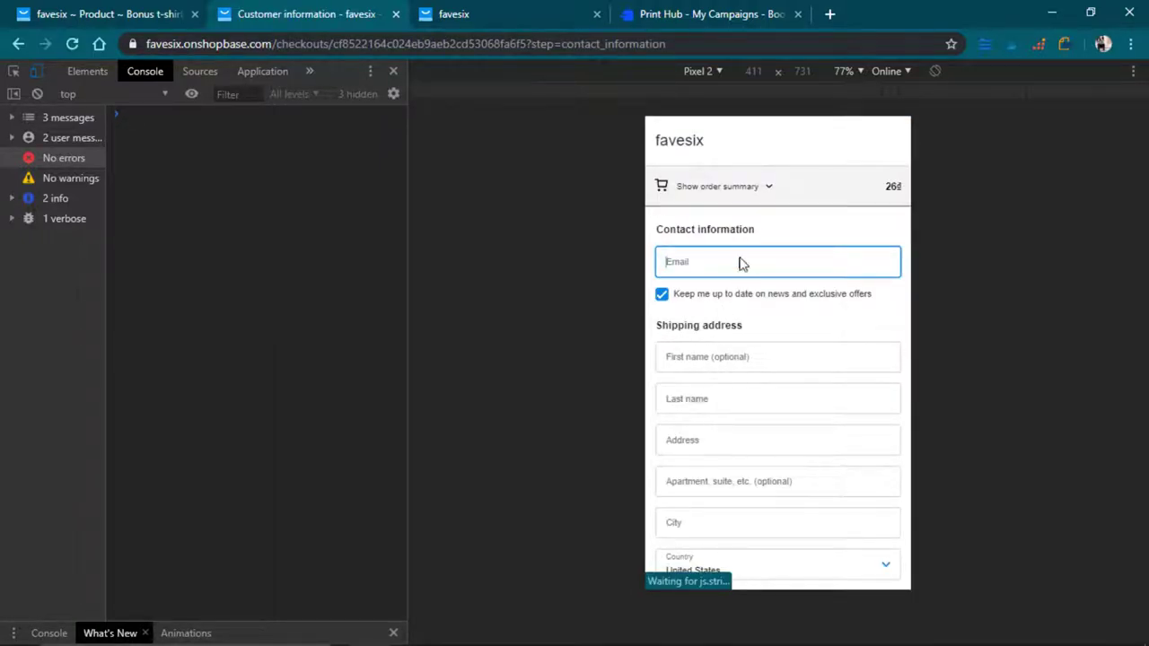
Step: Inspect the checkout's order summary, collapse it again, and look over the customer information form
click(768, 187)
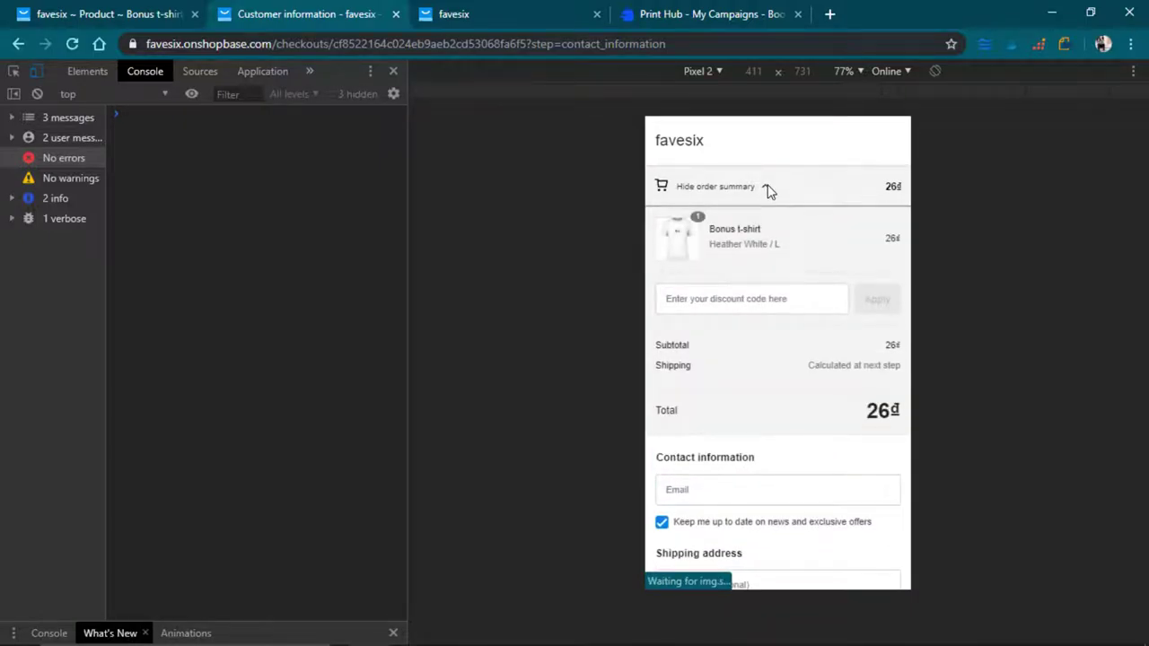
click(768, 187)
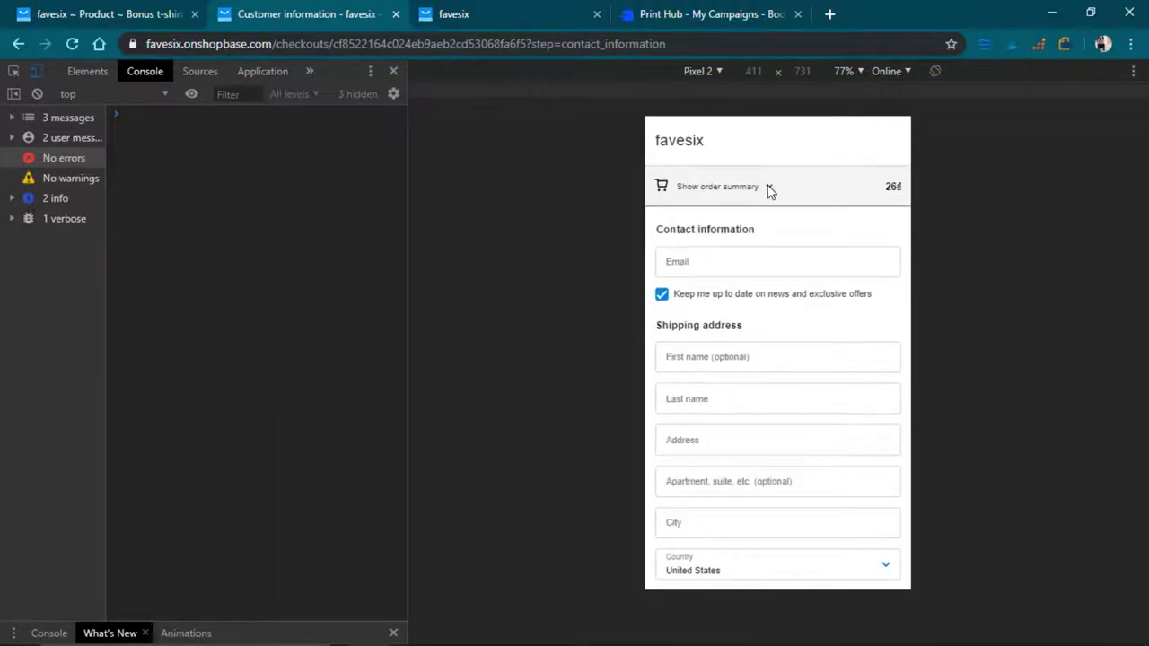
scroll(778, 290, down, 2)
scroll(778, 290, down, 1)
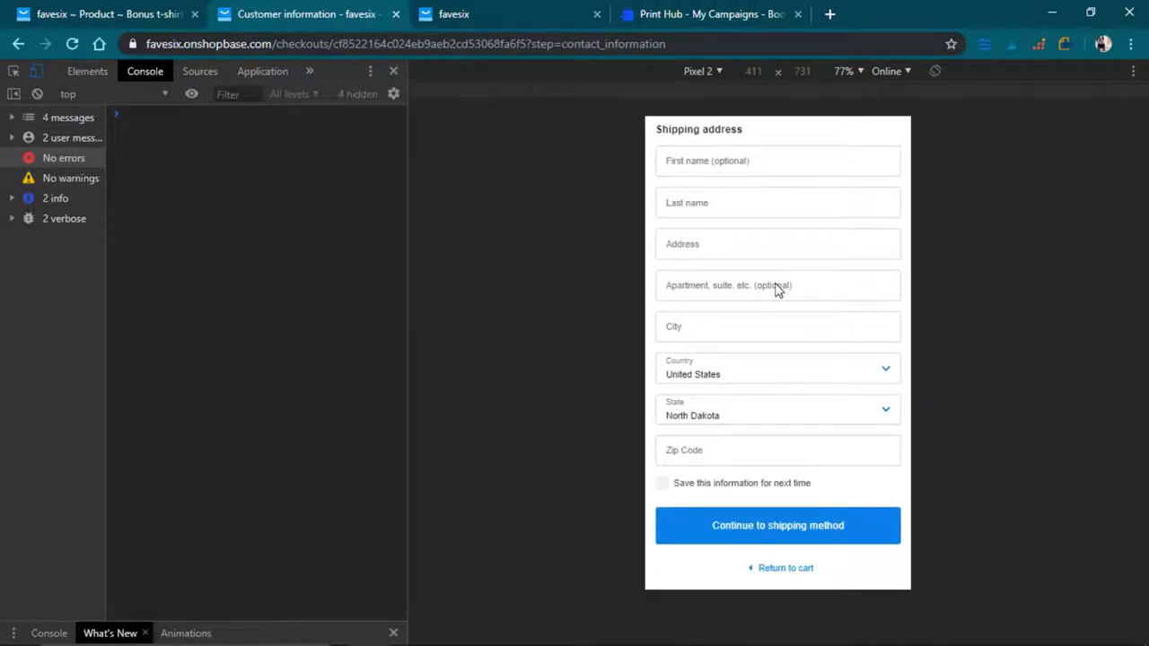
scroll(778, 290, up, 2)
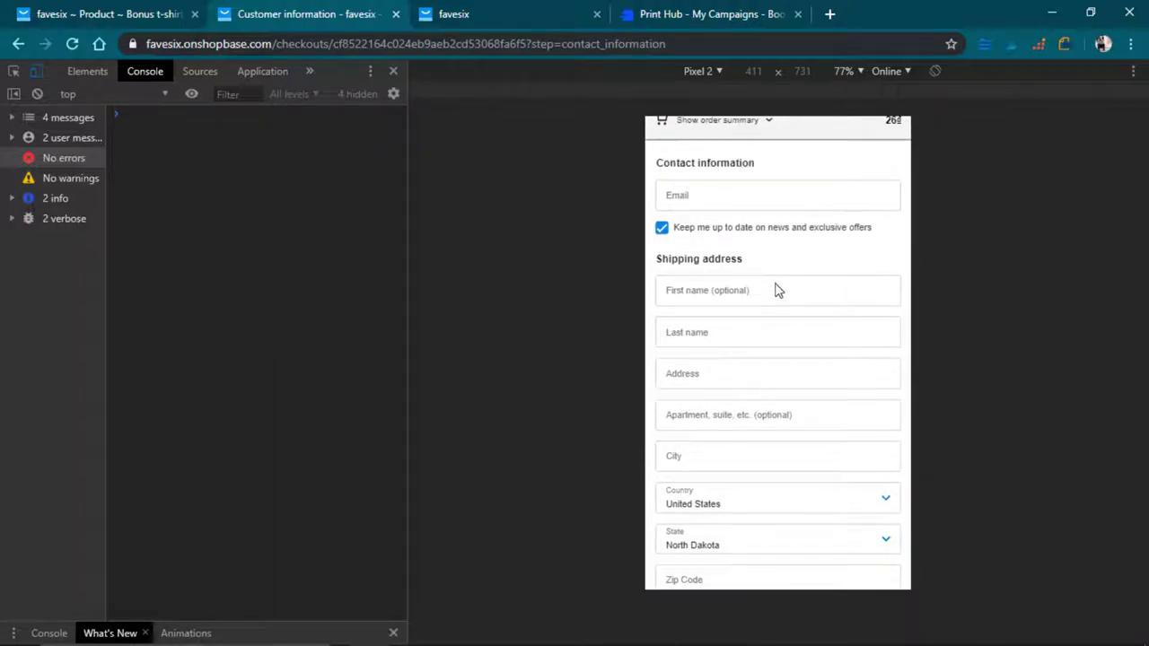
Step: Fill in the contact and shipping address fields from a saved address suggestion and continue to the shipping method
click(760, 295)
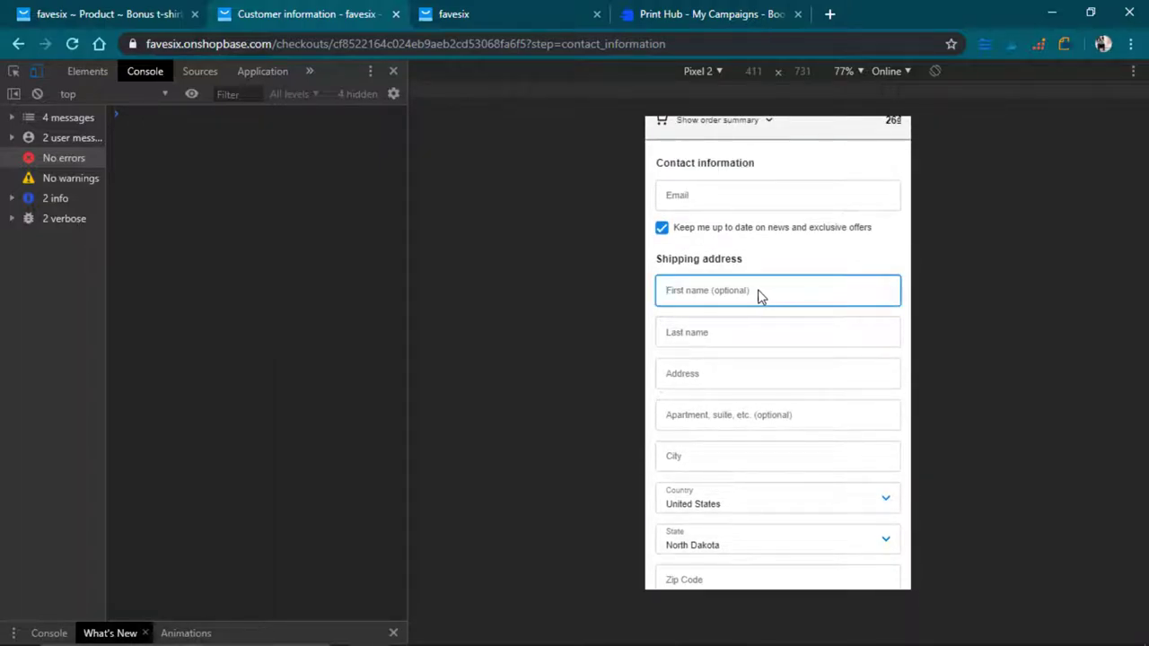
click(772, 299)
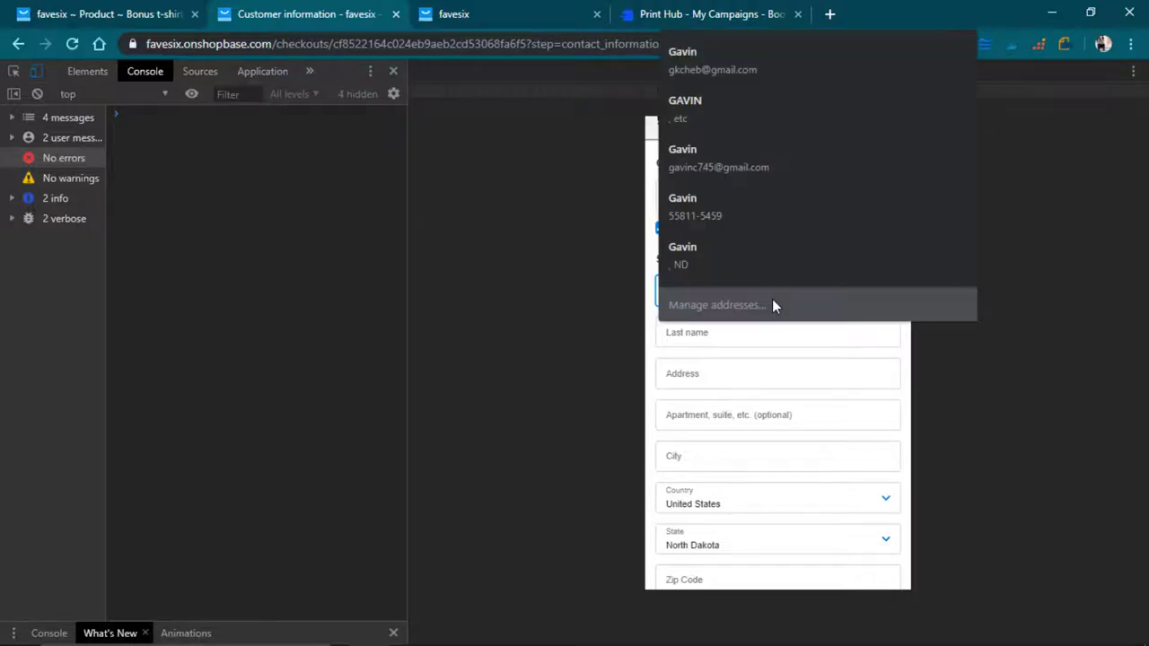
click(768, 97)
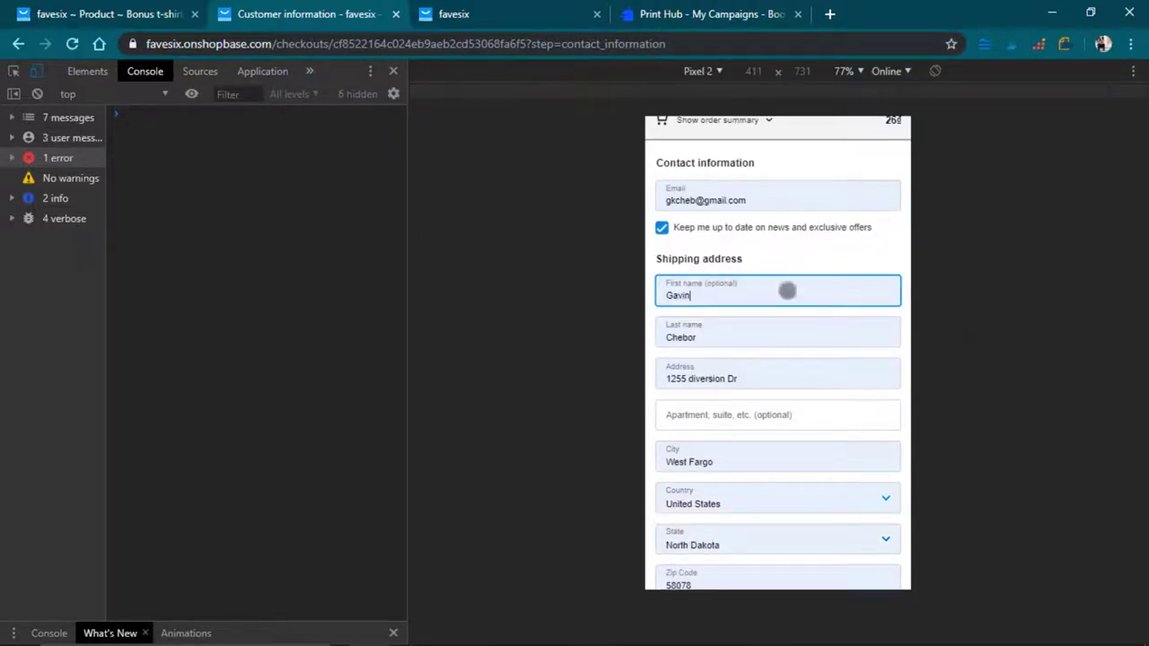
scroll(790, 296, down, 2)
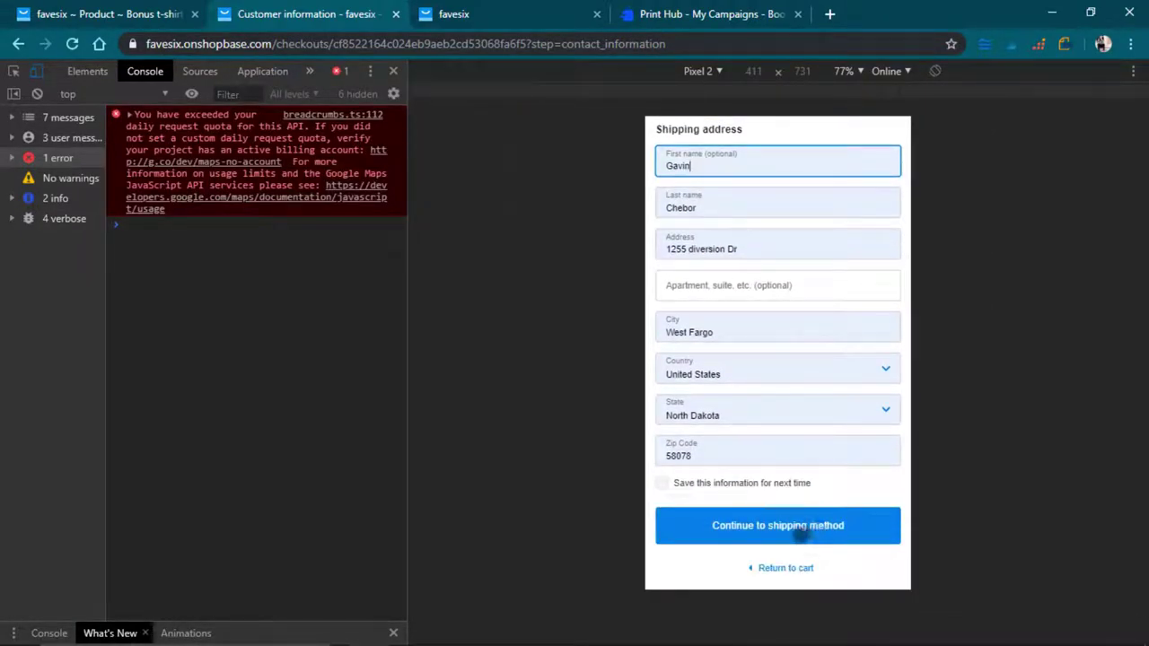
click(798, 535)
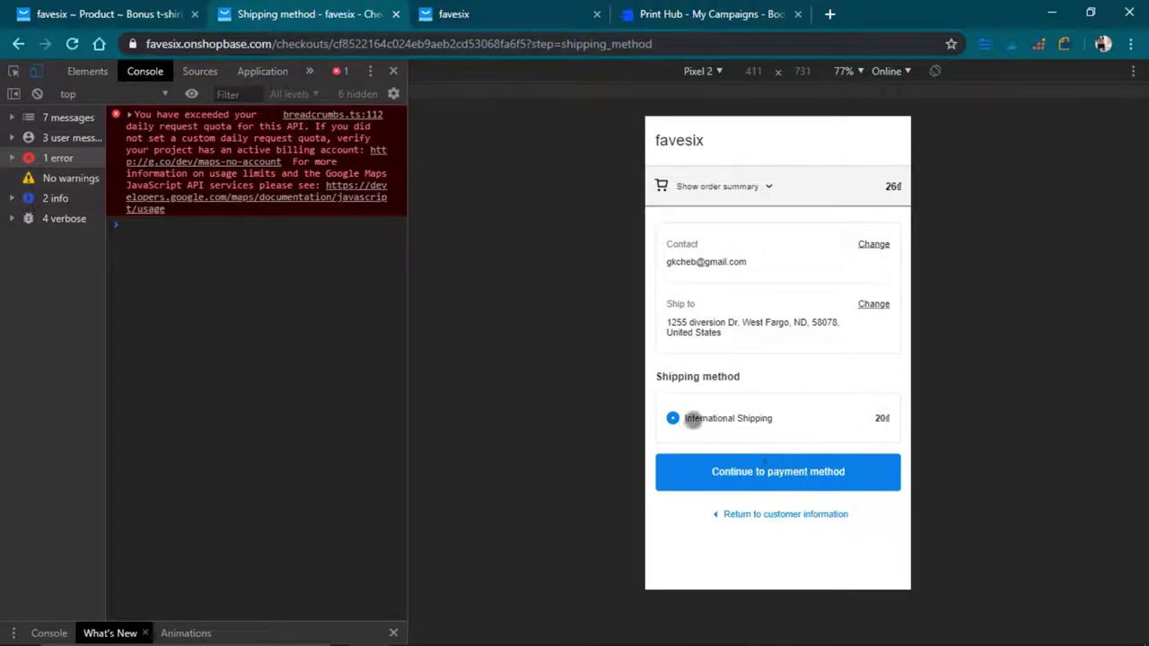
Step: Choose International Shipping as the shipping method and continue to the payment method
click(693, 419)
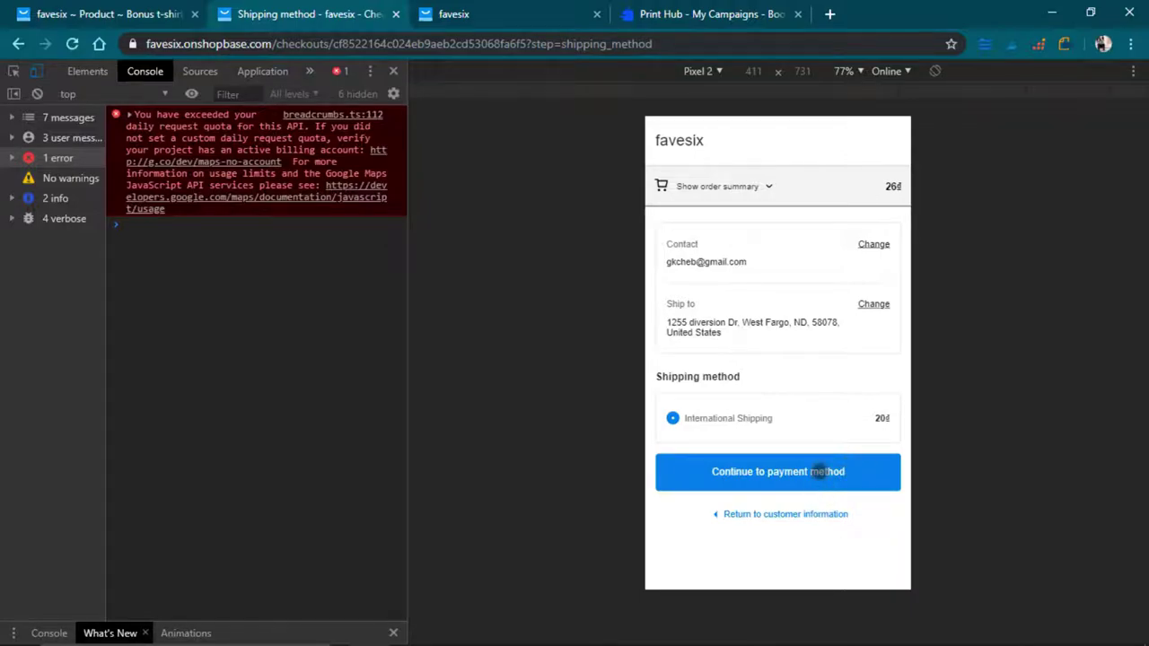
click(820, 472)
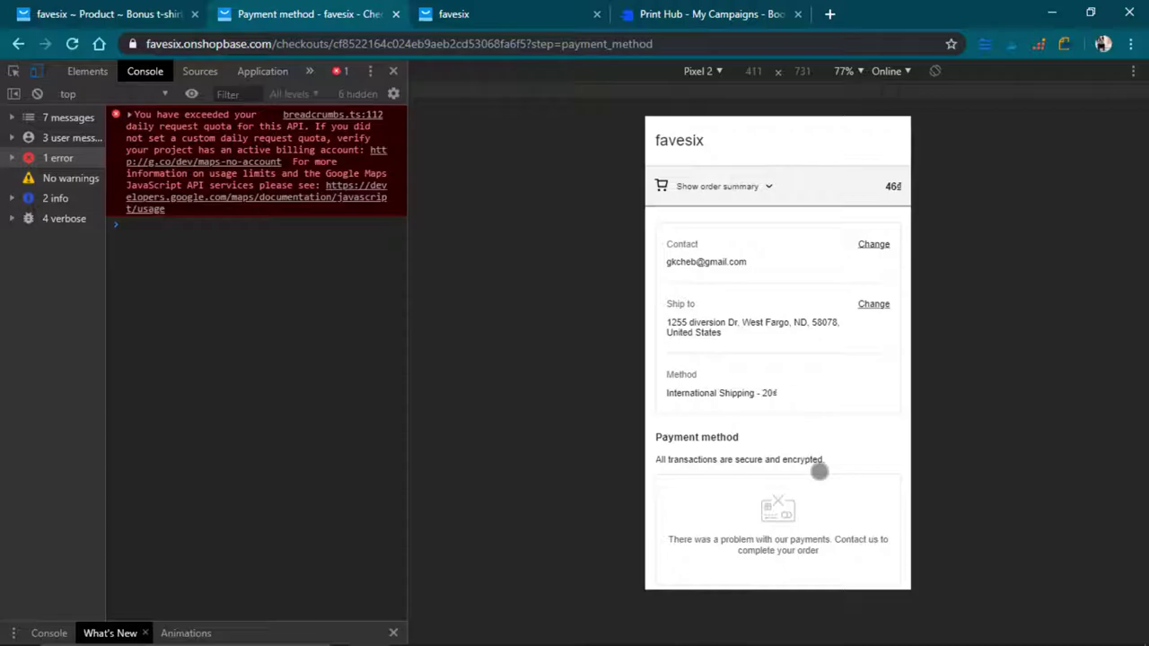
scroll(820, 467, down, 1)
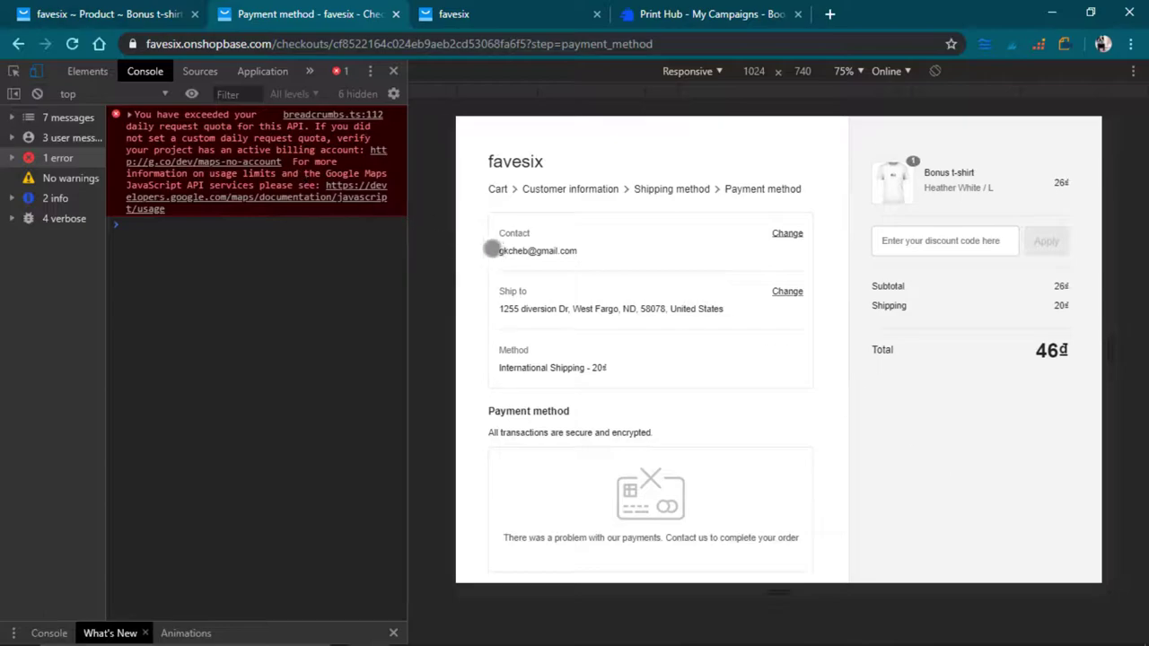
Step: Switch to the ShopBase admin, go to its home page and open the setup for adding a shipping policy
click(114, 17)
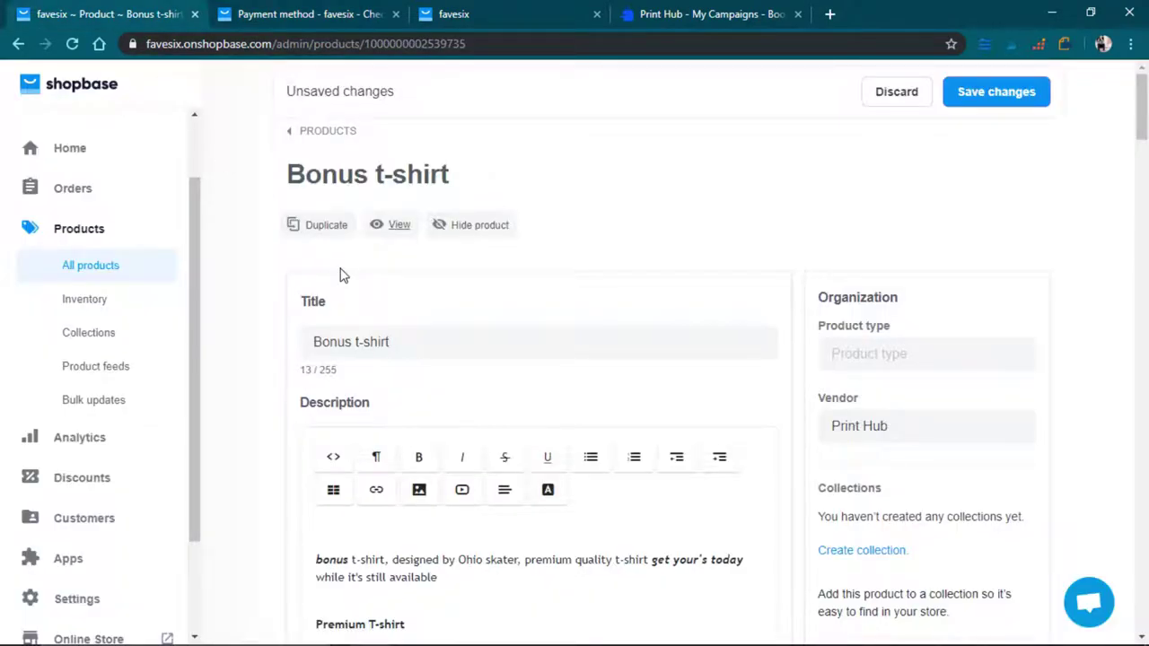
scroll(137, 450, down, 2)
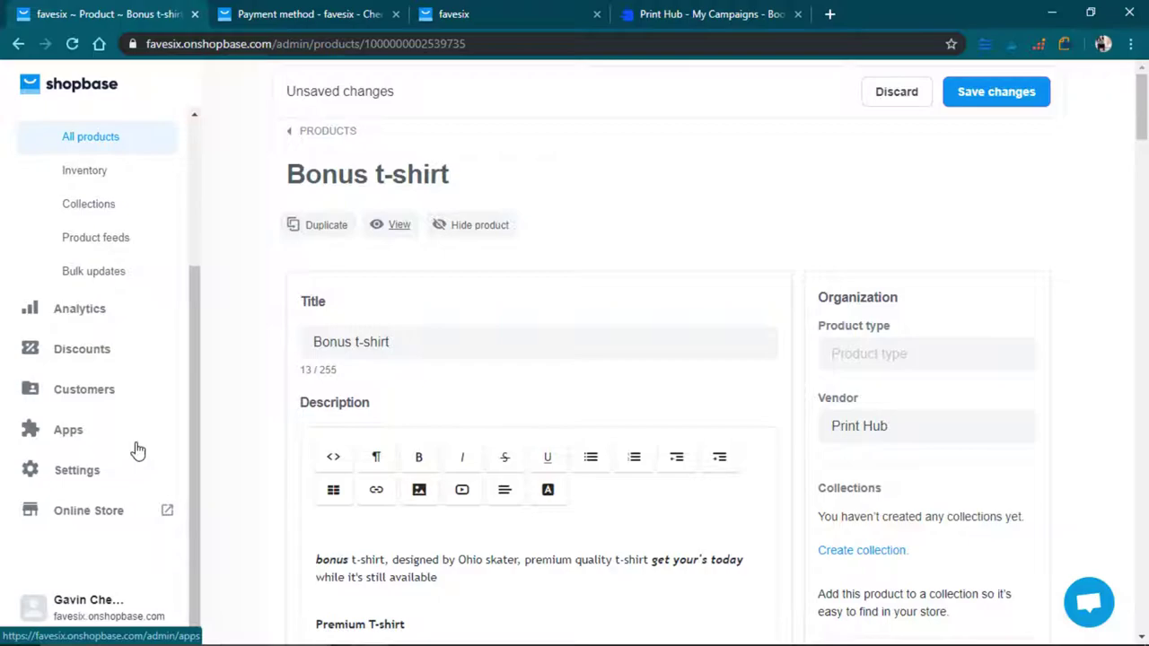
scroll(137, 451, up, 3)
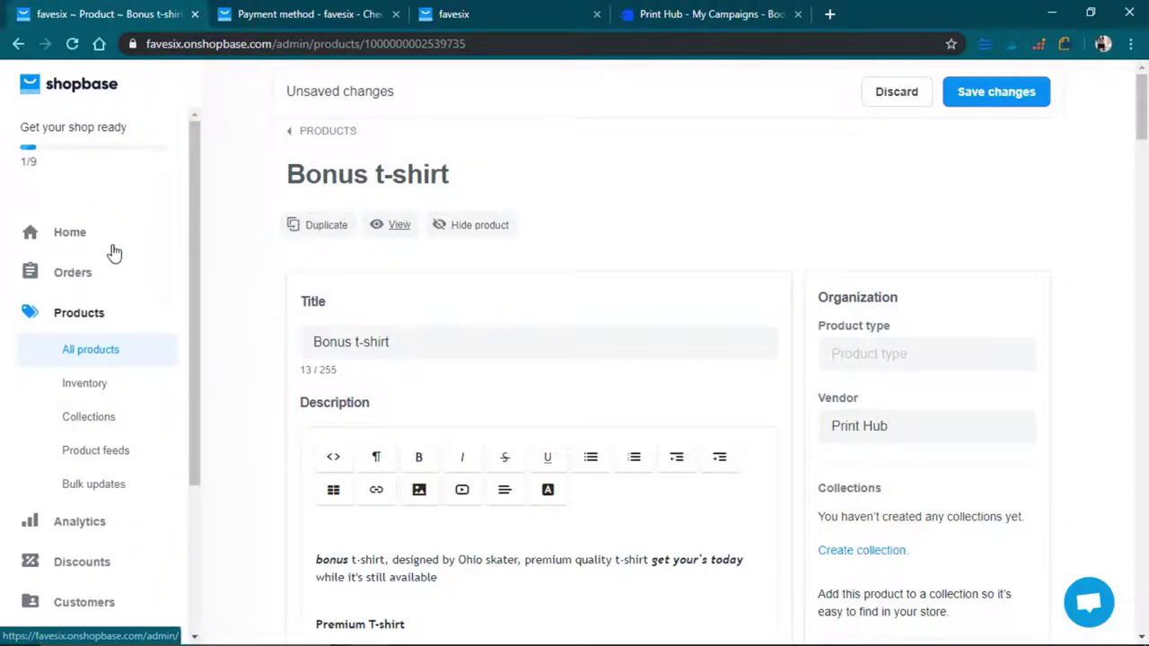
click(105, 237)
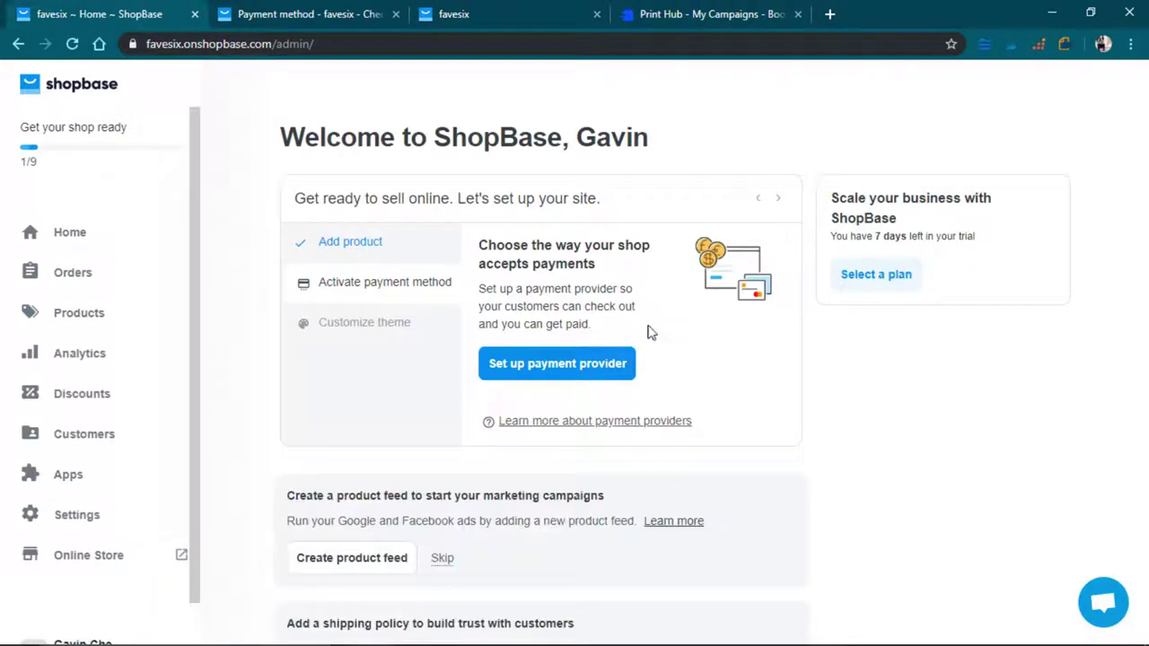
scroll(651, 332, down, 4)
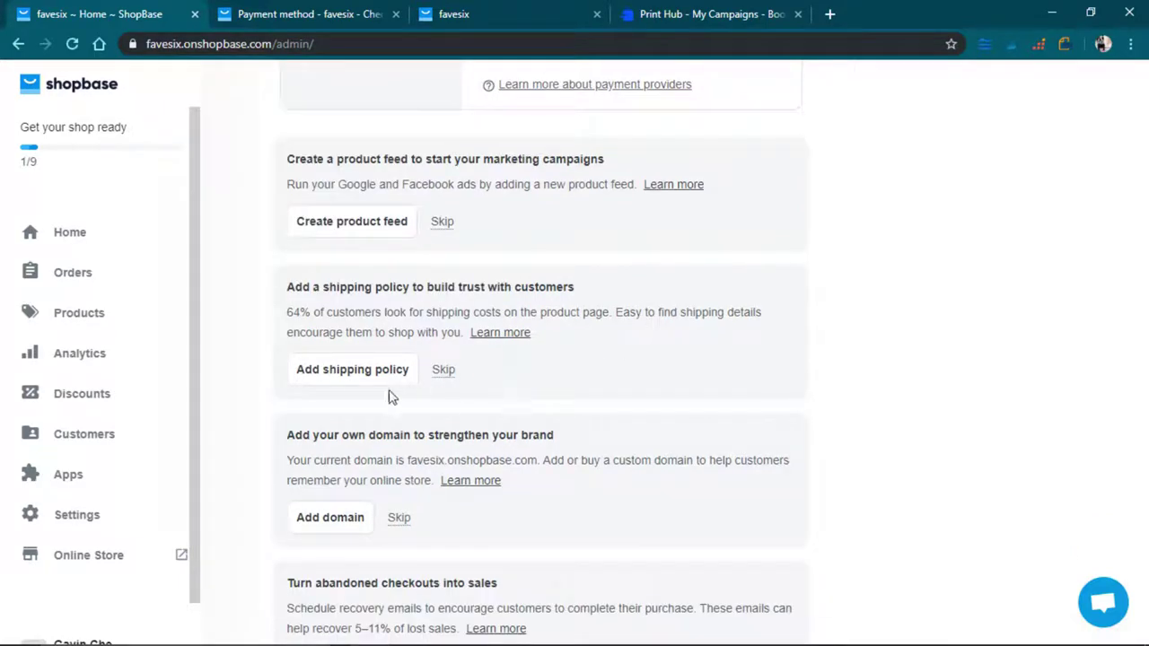
click(372, 369)
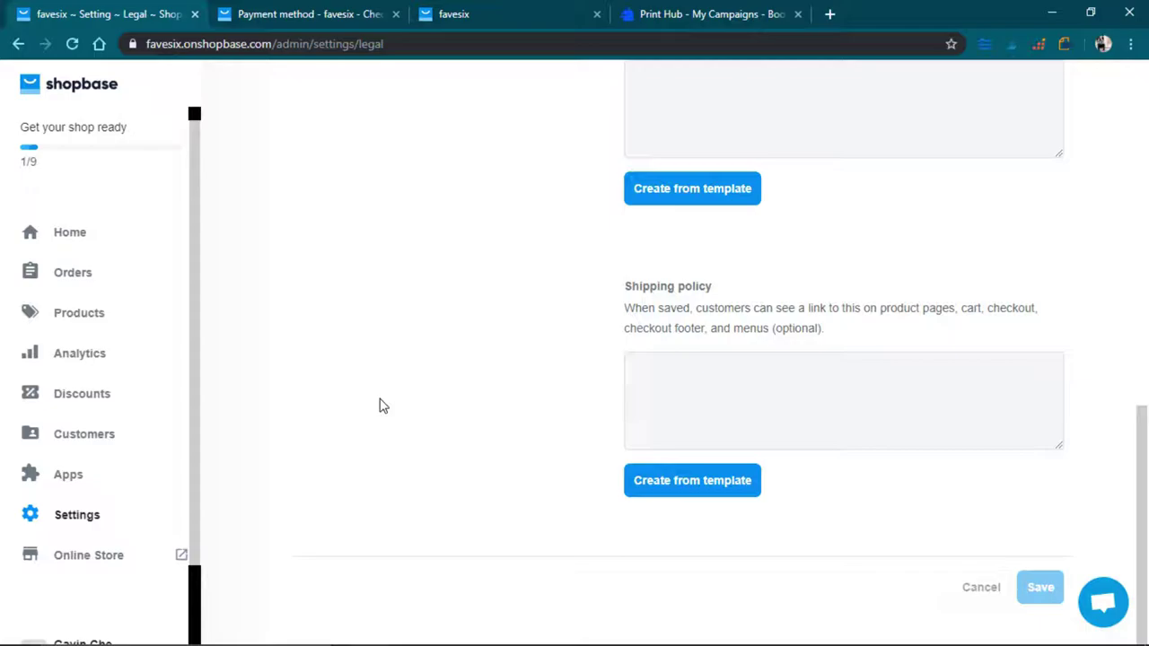
Step: Fill the refund policy on the Legal settings page from its template and skim the text
scroll(410, 404, up, 10)
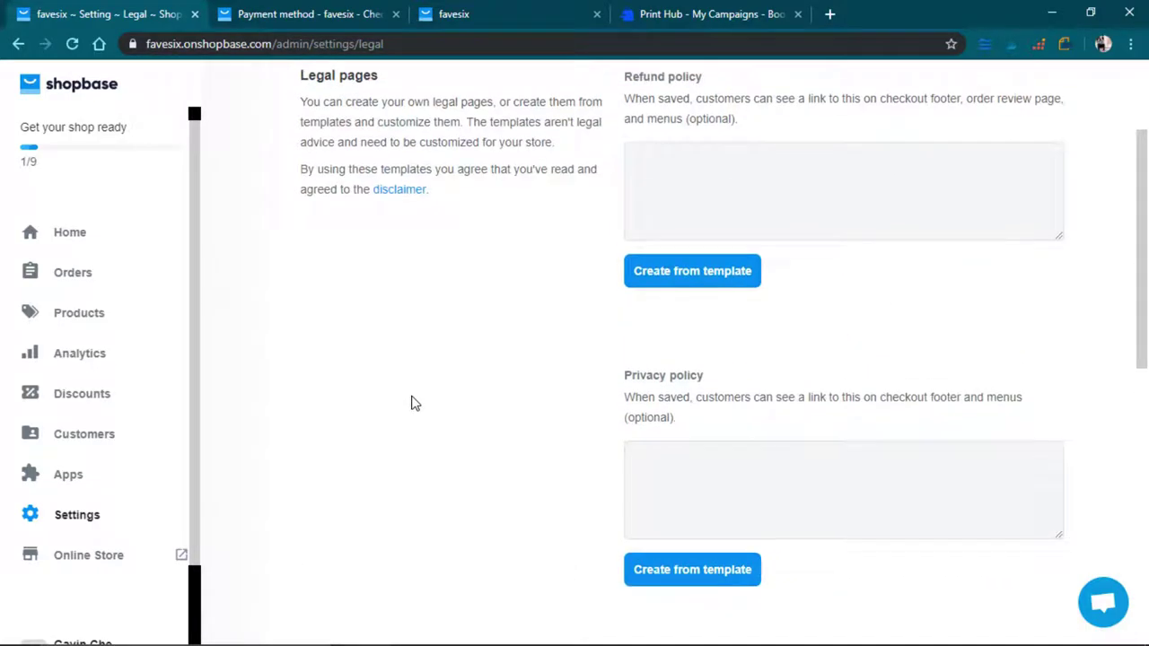
scroll(410, 403, up, 2)
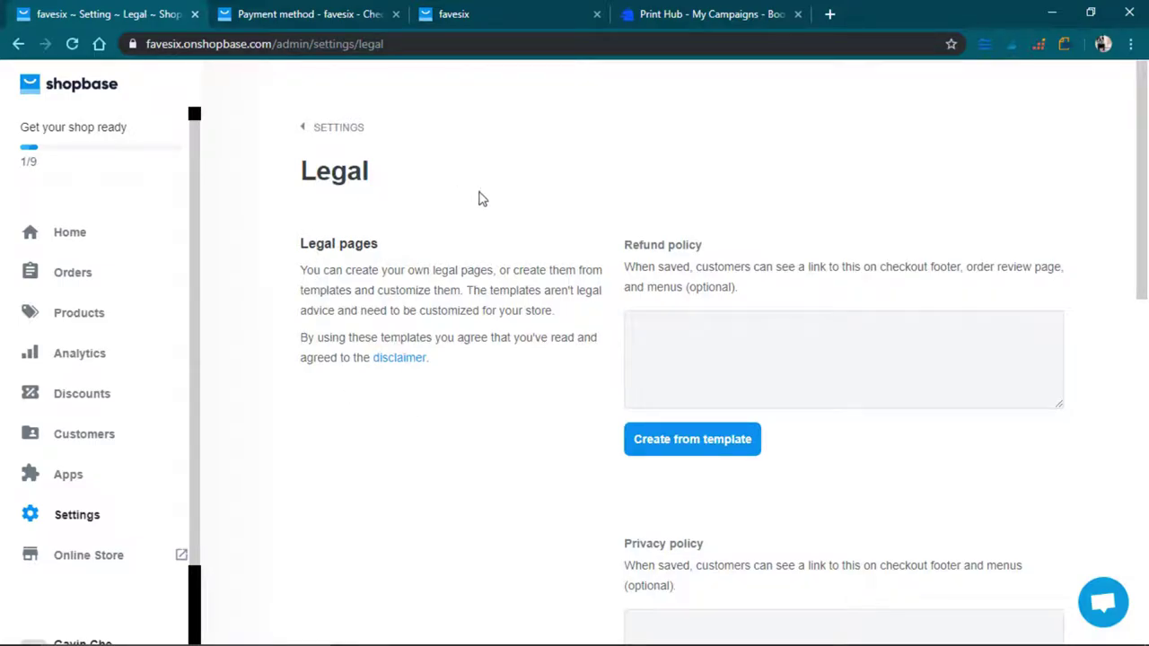
click(655, 443)
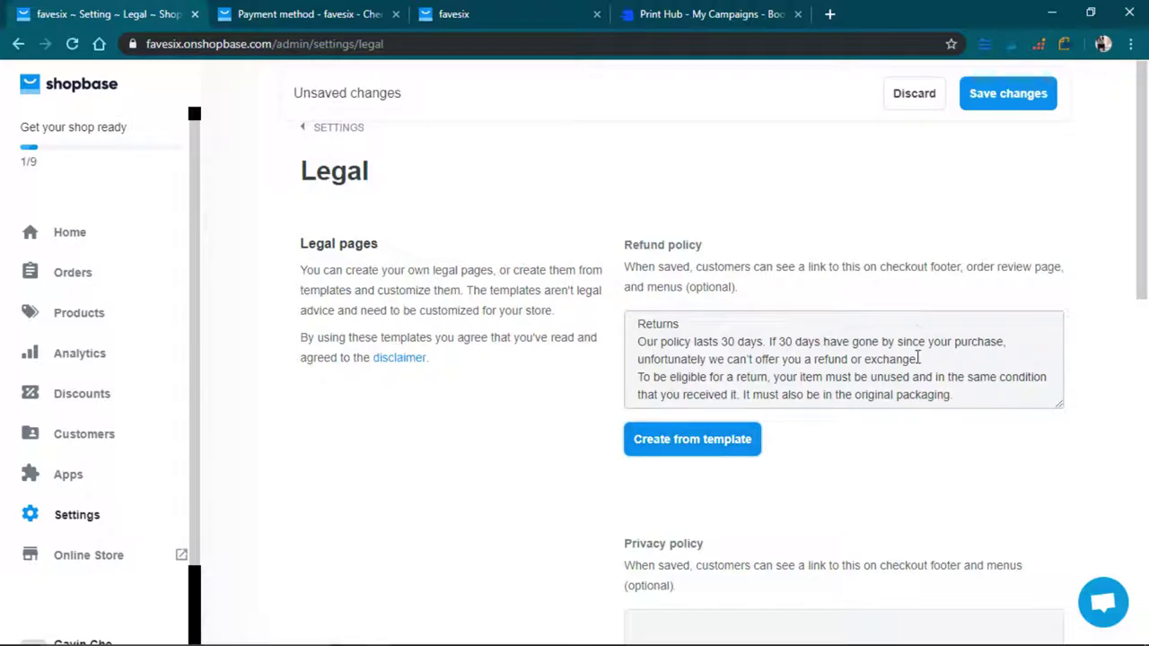
scroll(750, 393, down, 5)
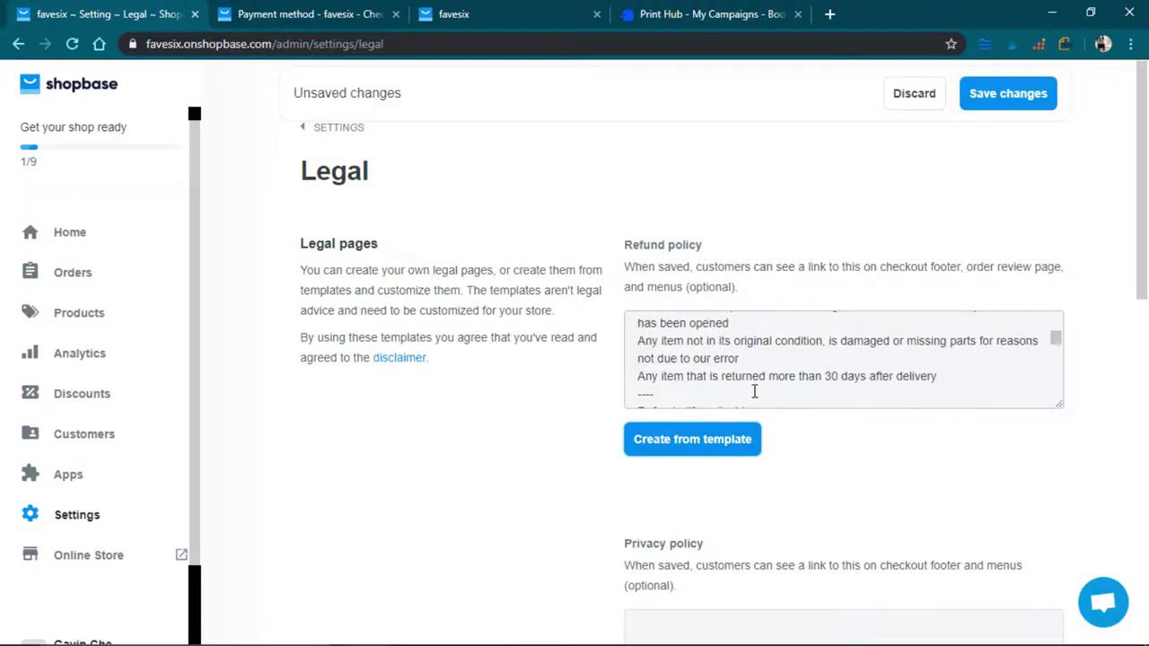
Step: Fill the privacy policy from its template and skim the text
scroll(956, 459, down, 3)
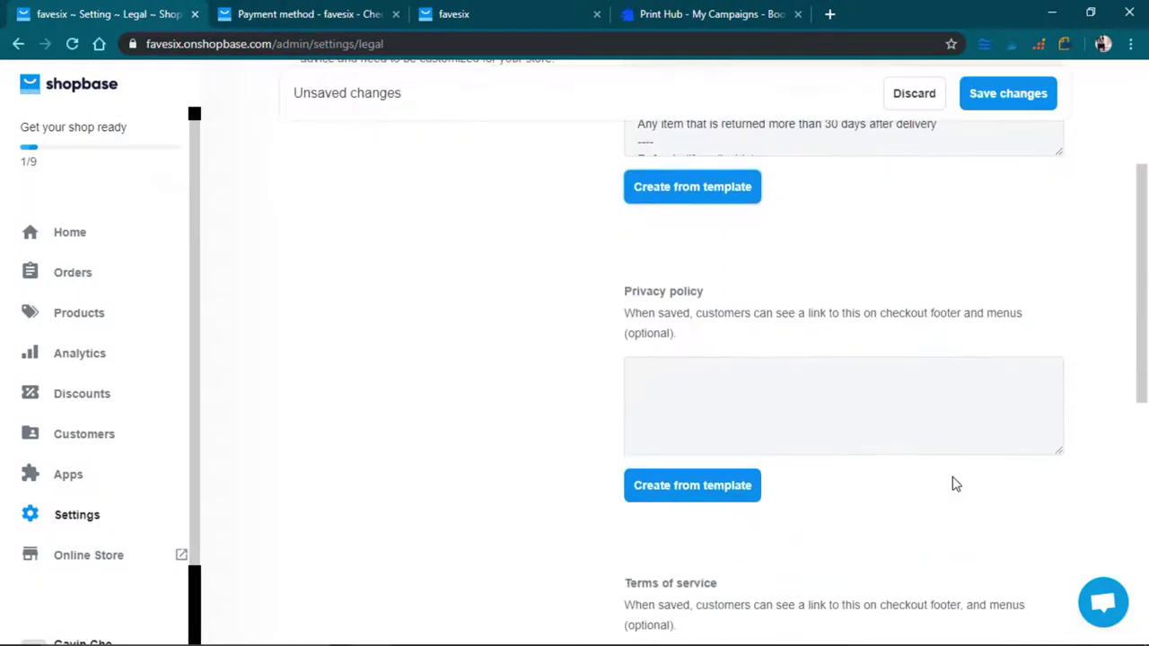
click(697, 486)
scroll(559, 431, down, 3)
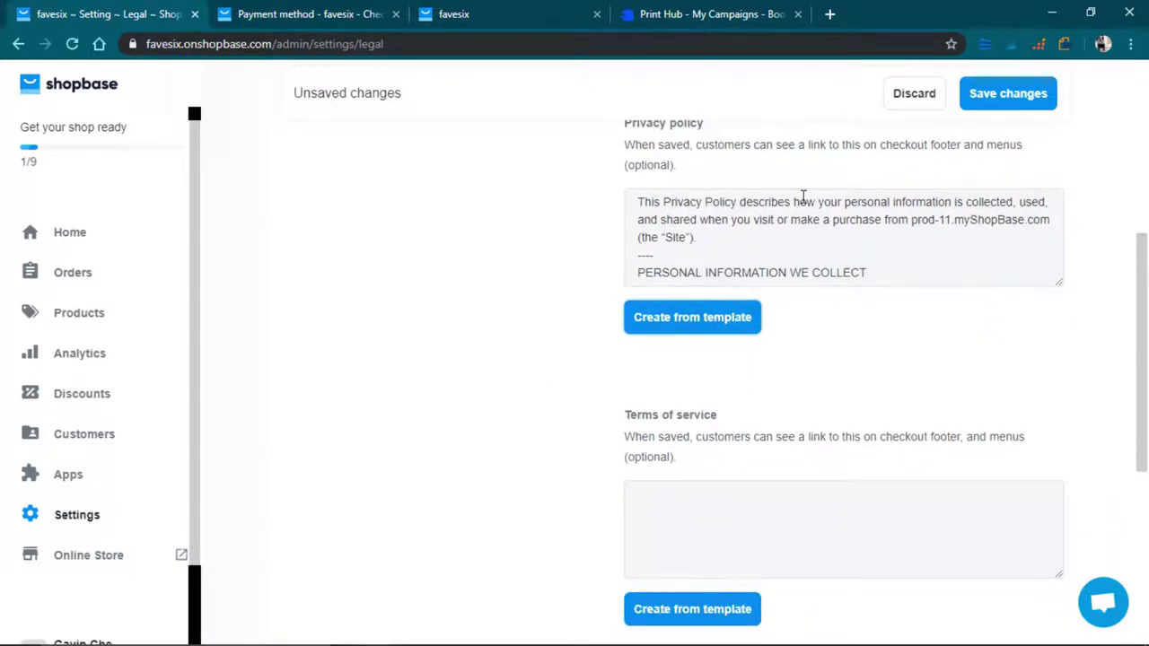
scroll(803, 247, down, 5)
Step: Fill the terms of service and the shipping policy from their templates
scroll(667, 377, down, 3)
scroll(547, 442, up, 1)
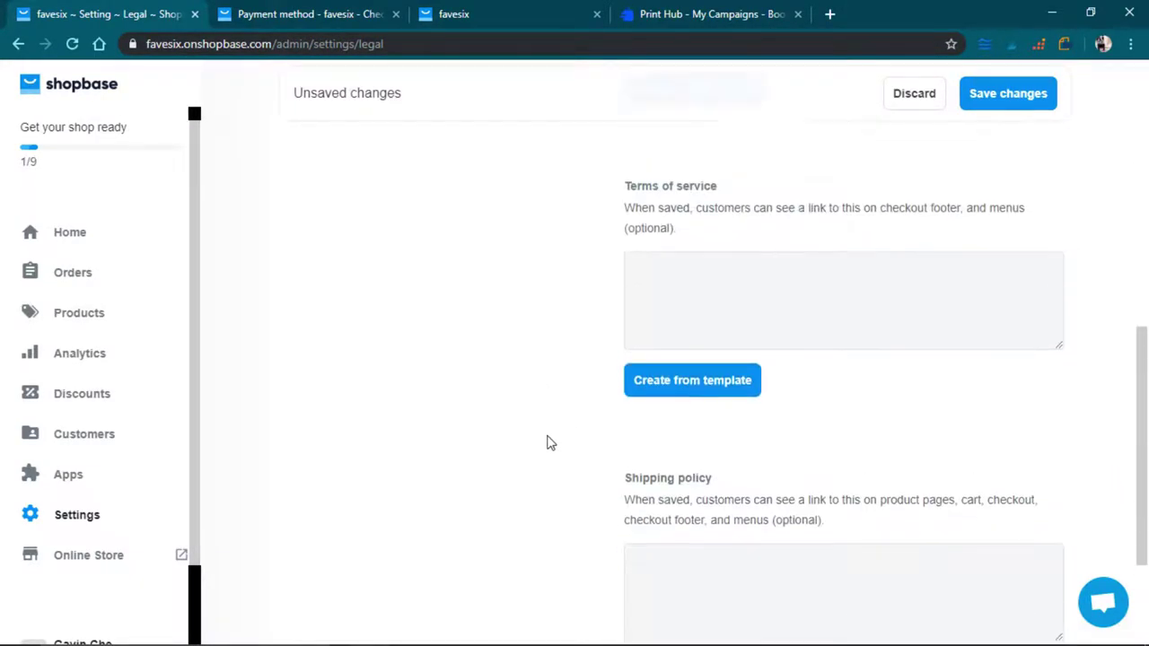
click(670, 444)
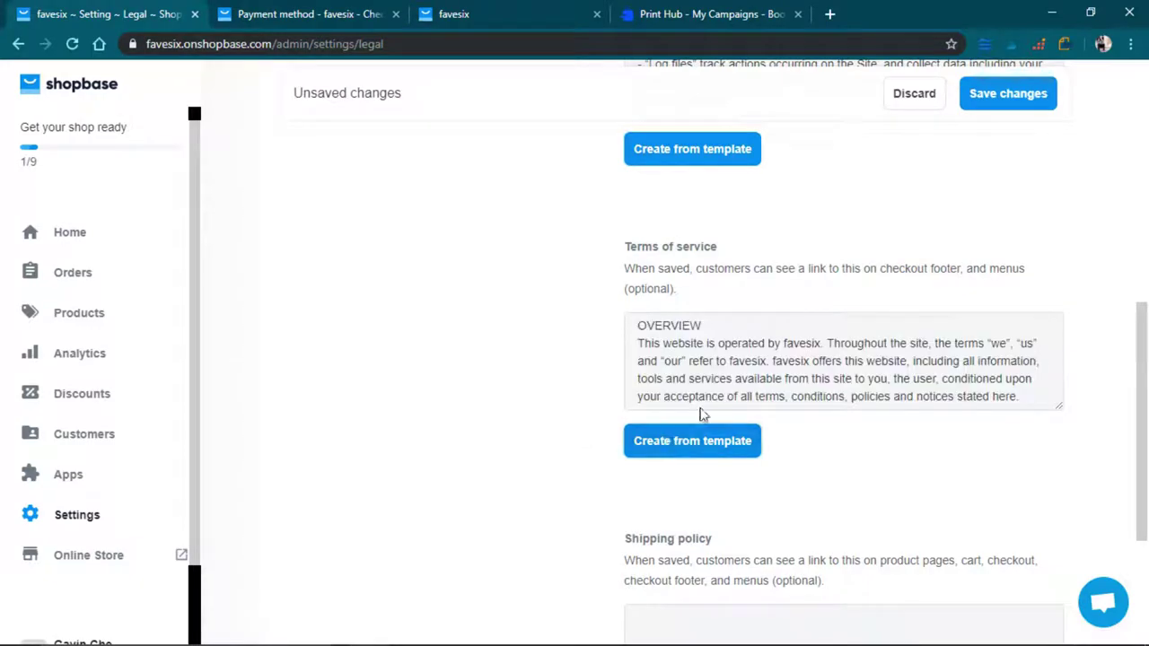
scroll(729, 374, down, 3)
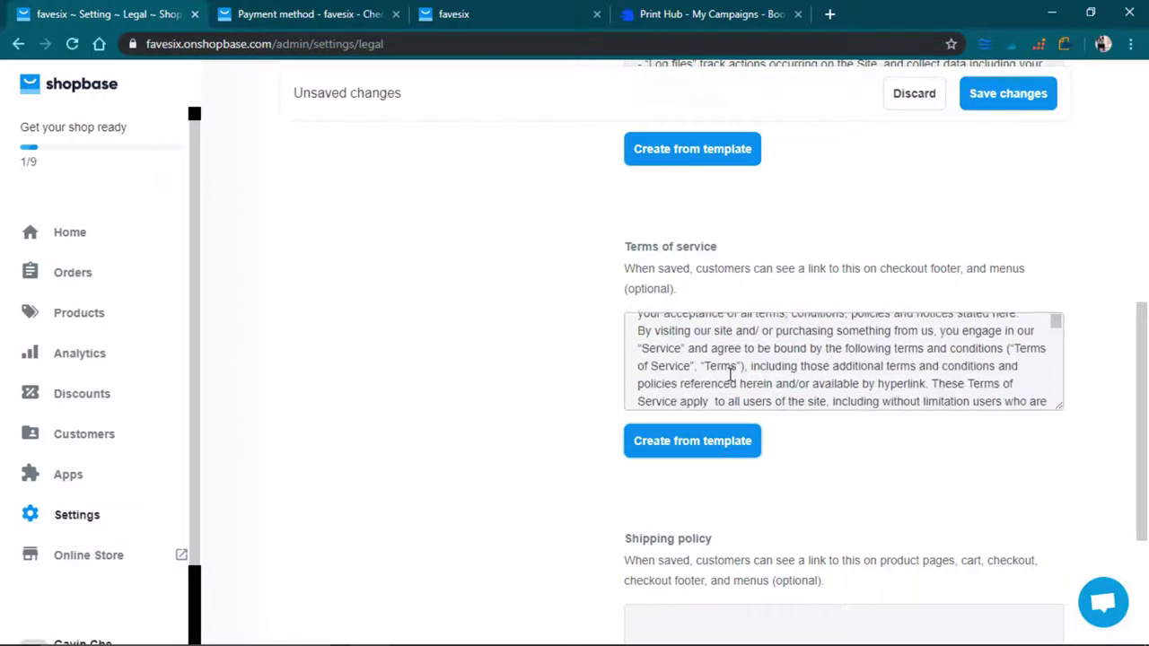
scroll(580, 454, down, 3)
click(673, 482)
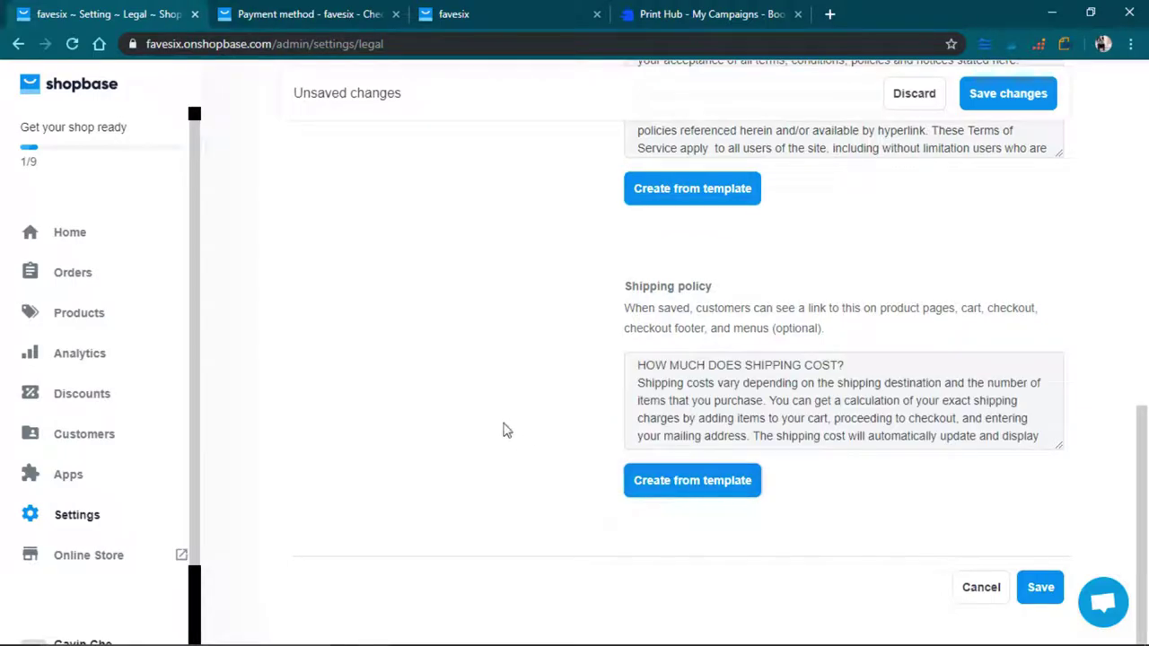
Step: Read through the shipping policy text on shipping cost, delivery locations, delivery time and multiple addresses
scroll(665, 386, down, 3)
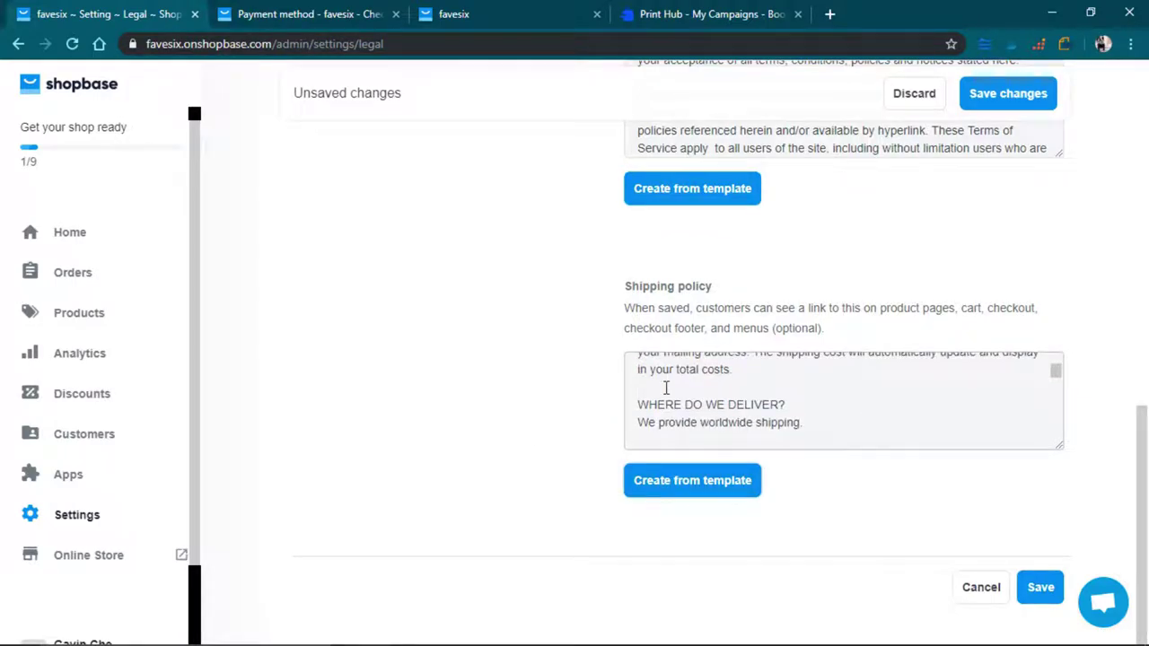
scroll(672, 404, up, 3)
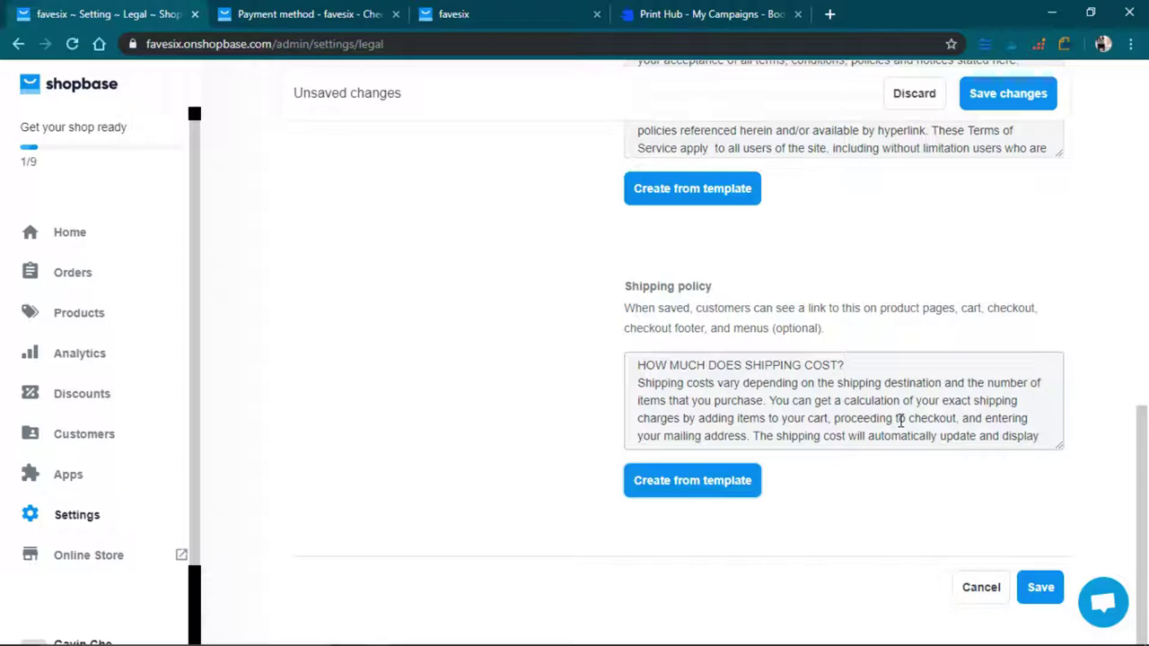
scroll(792, 422, down, 3)
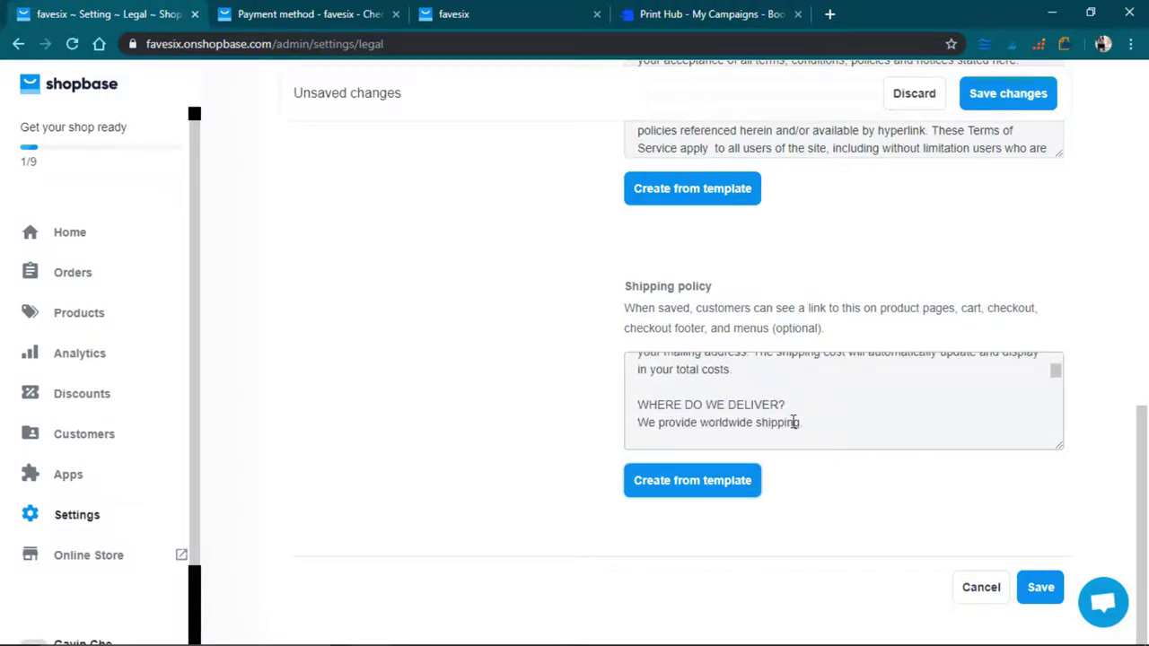
scroll(793, 422, down, 1)
scroll(793, 422, up, 1)
scroll(793, 422, down, 2)
scroll(793, 422, up, 1)
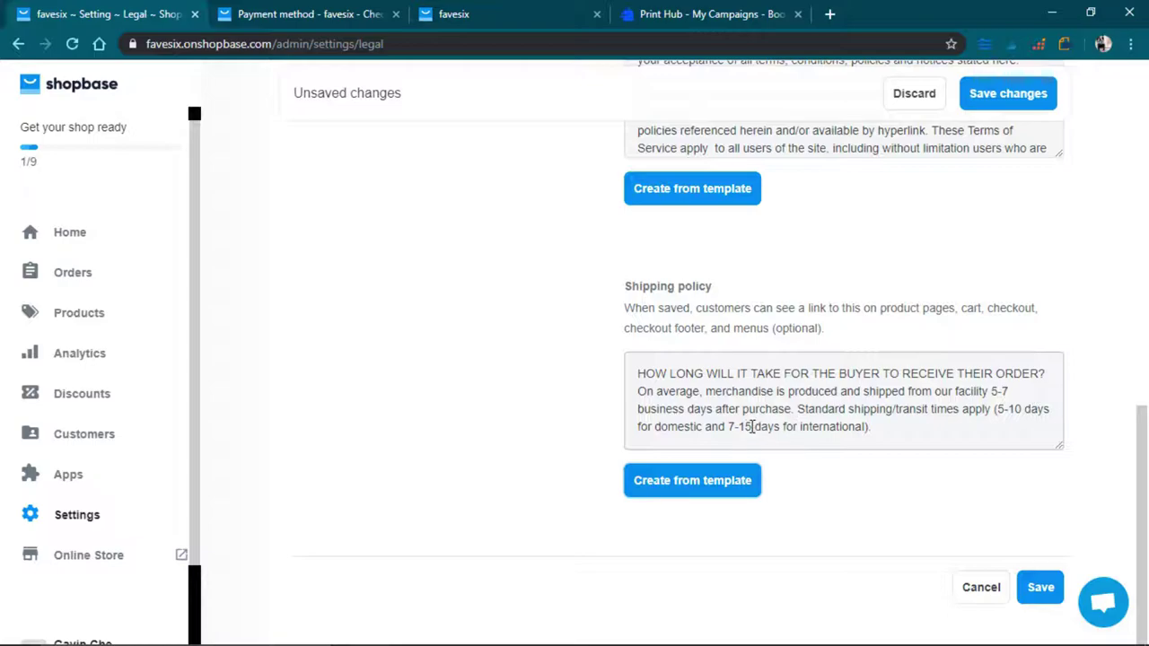
scroll(902, 410, down, 2)
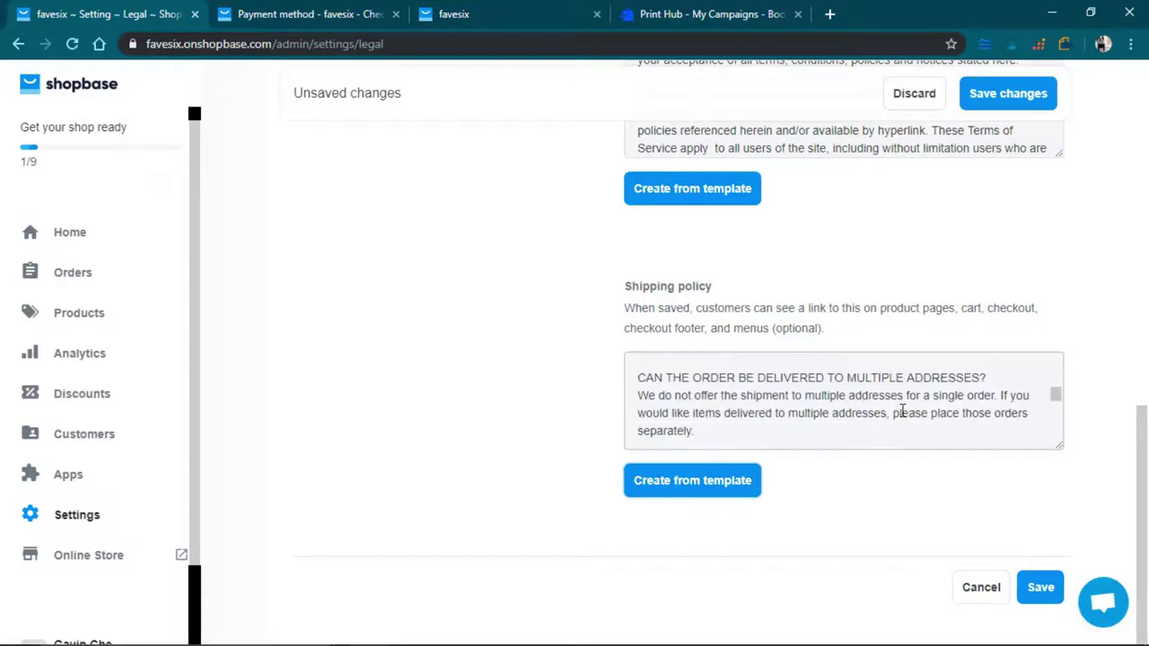
scroll(903, 411, up, 2)
click(750, 429)
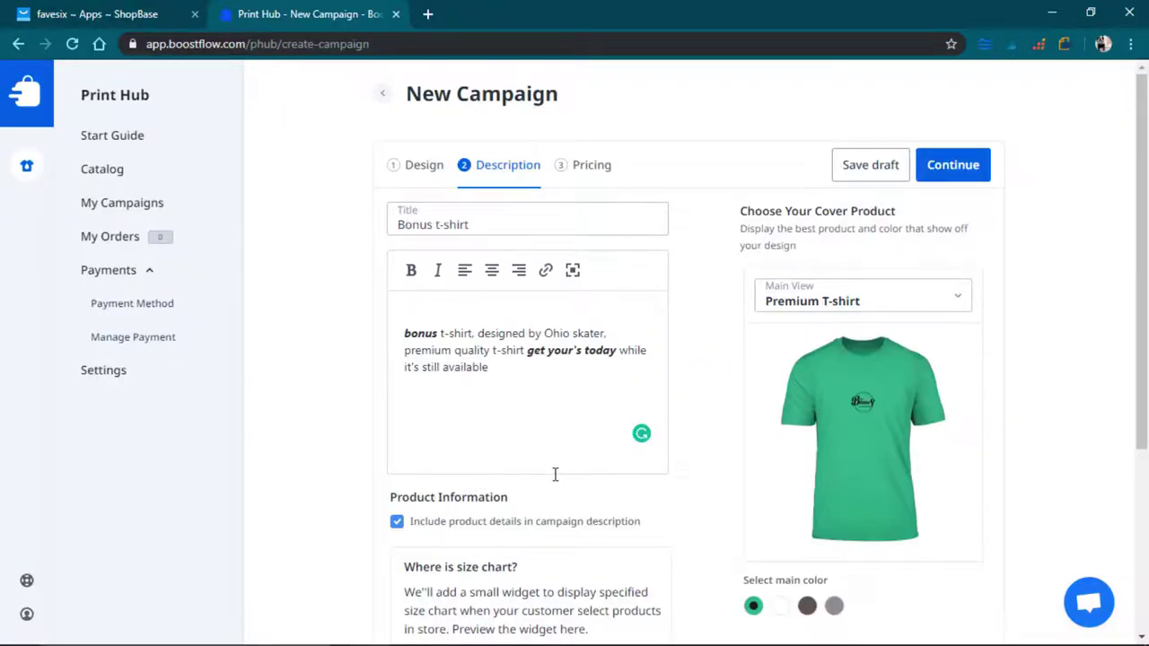
Step: Review the Bonus t-shirt campaign's description, tags and cover product, and continue to the pricing stage
scroll(555, 474, down, 3)
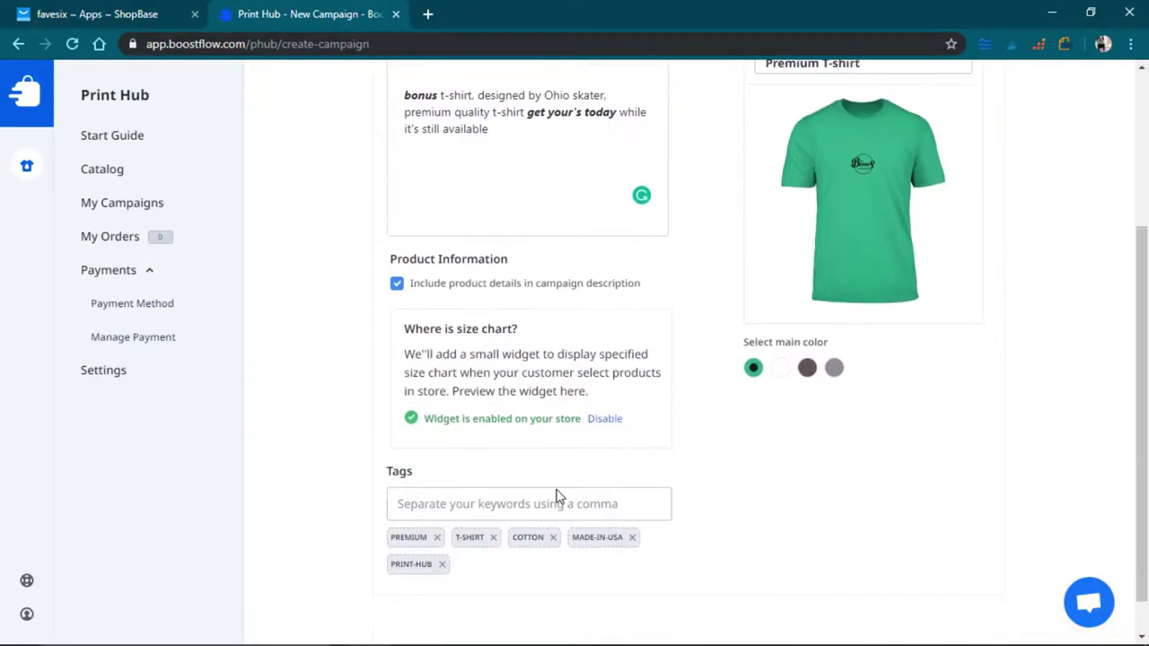
scroll(819, 374, up, 3)
scroll(828, 395, down, 1)
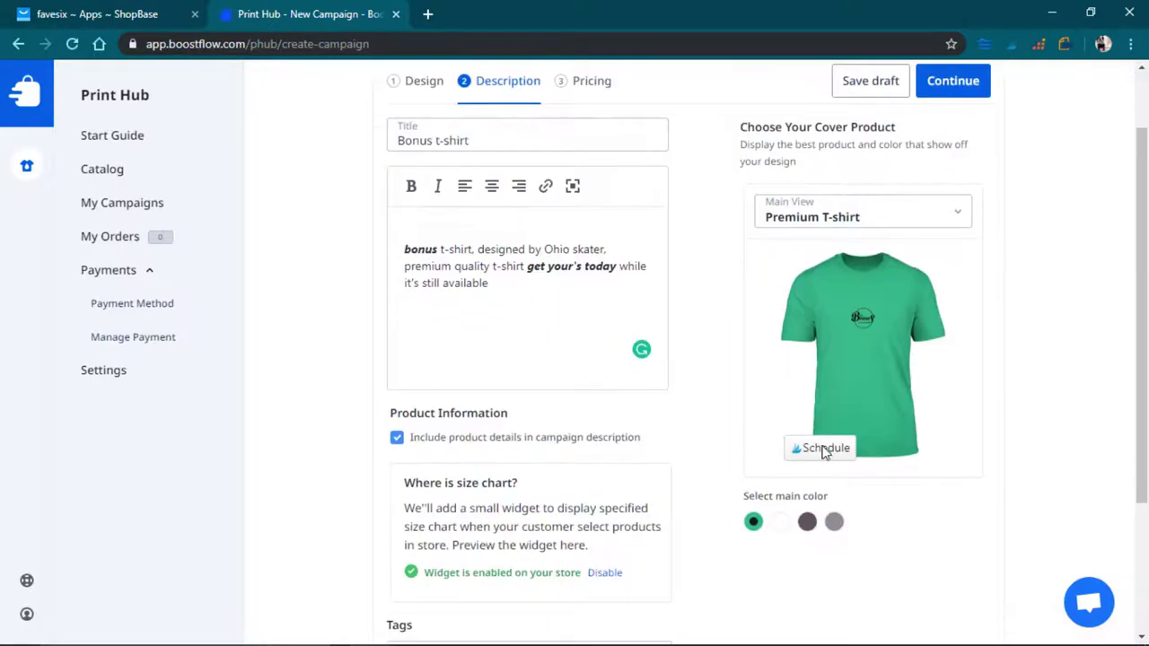
scroll(813, 443, up, 1)
click(949, 167)
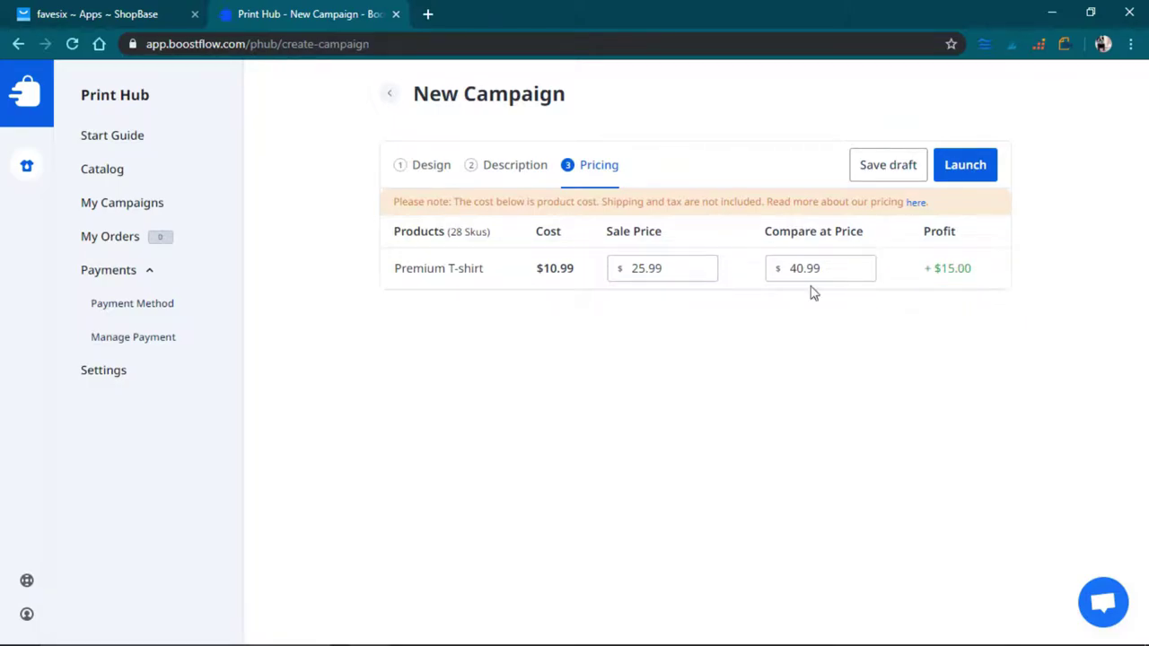
Step: Launch the Bonus t-shirt campaign with the Premium T-shirt's sale price at $25.99
click(691, 265)
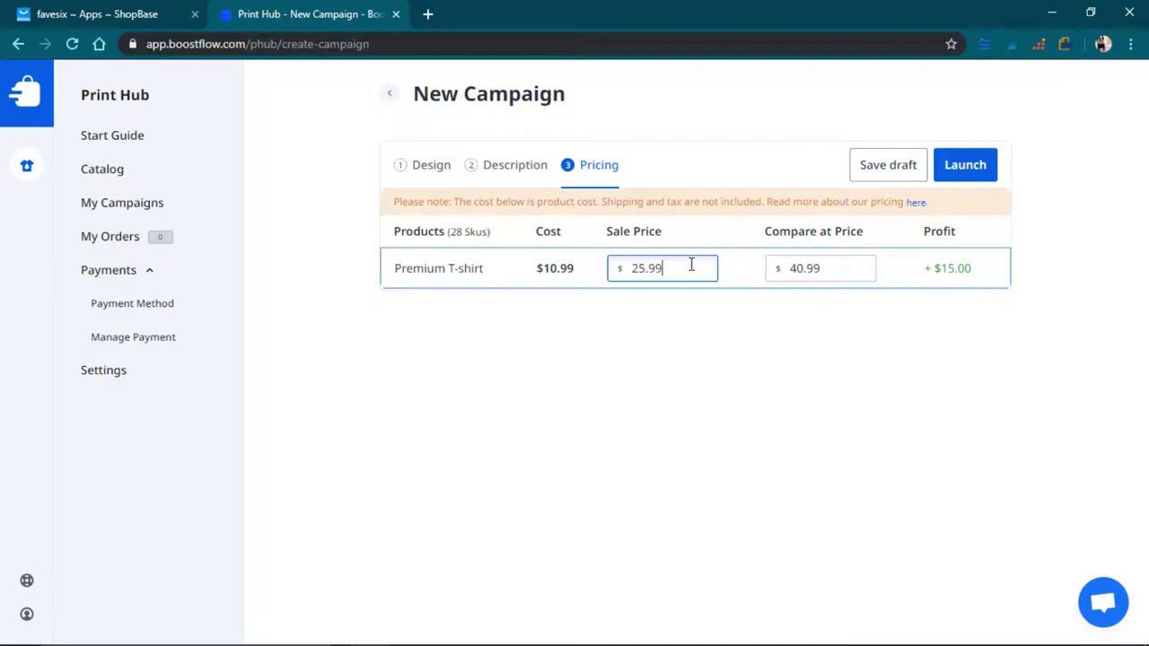
double_click(639, 263)
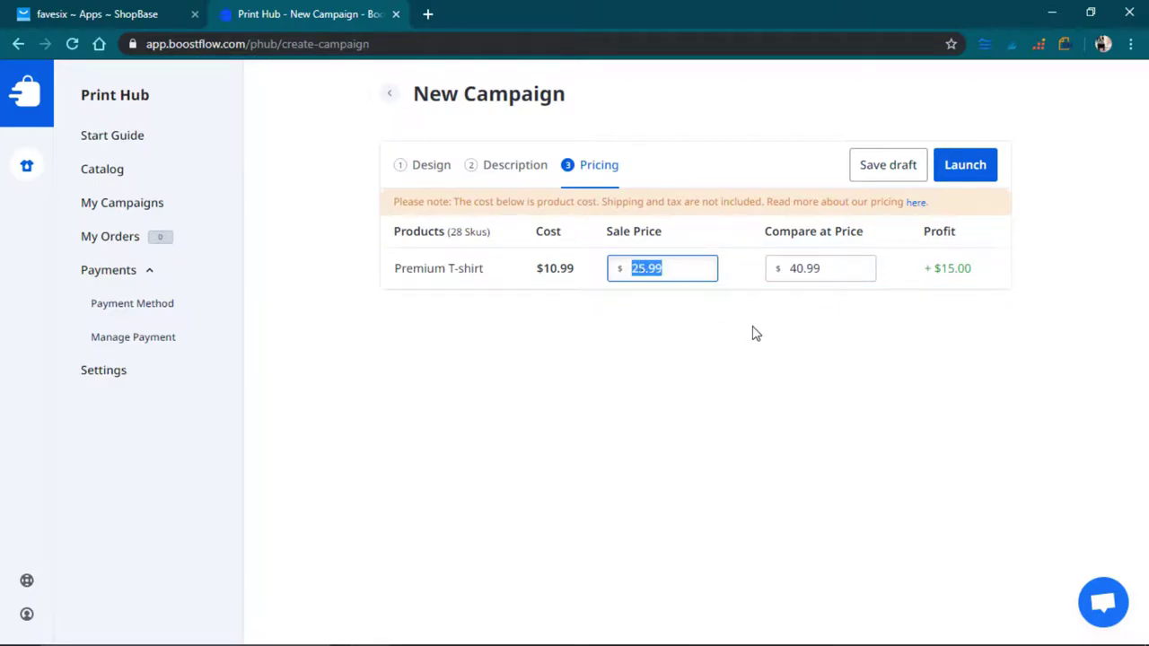
key(End)
click(966, 165)
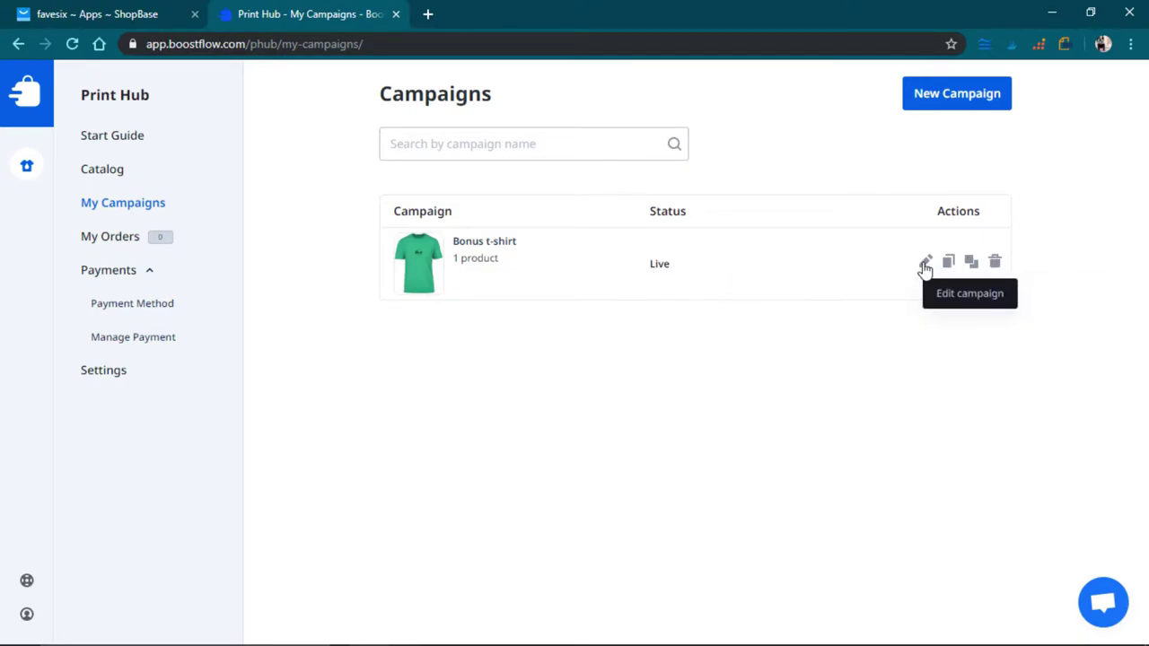
Step: Switch to the ShopBase admin, reload the installed apps page and view the list of all products
click(90, 15)
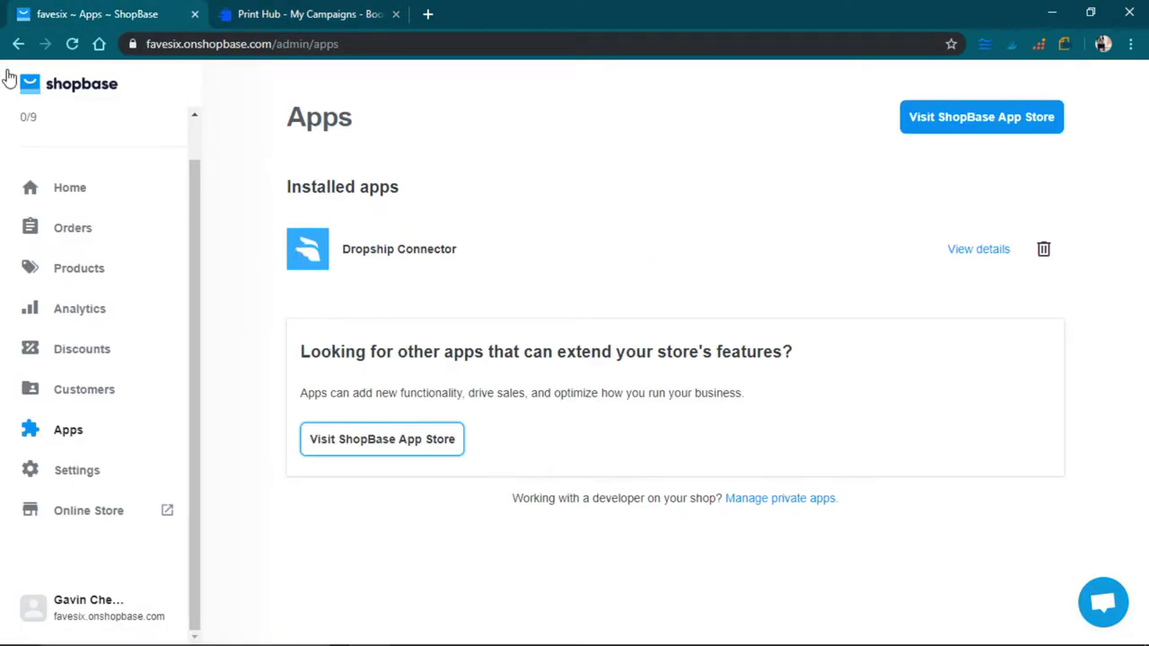
click(72, 44)
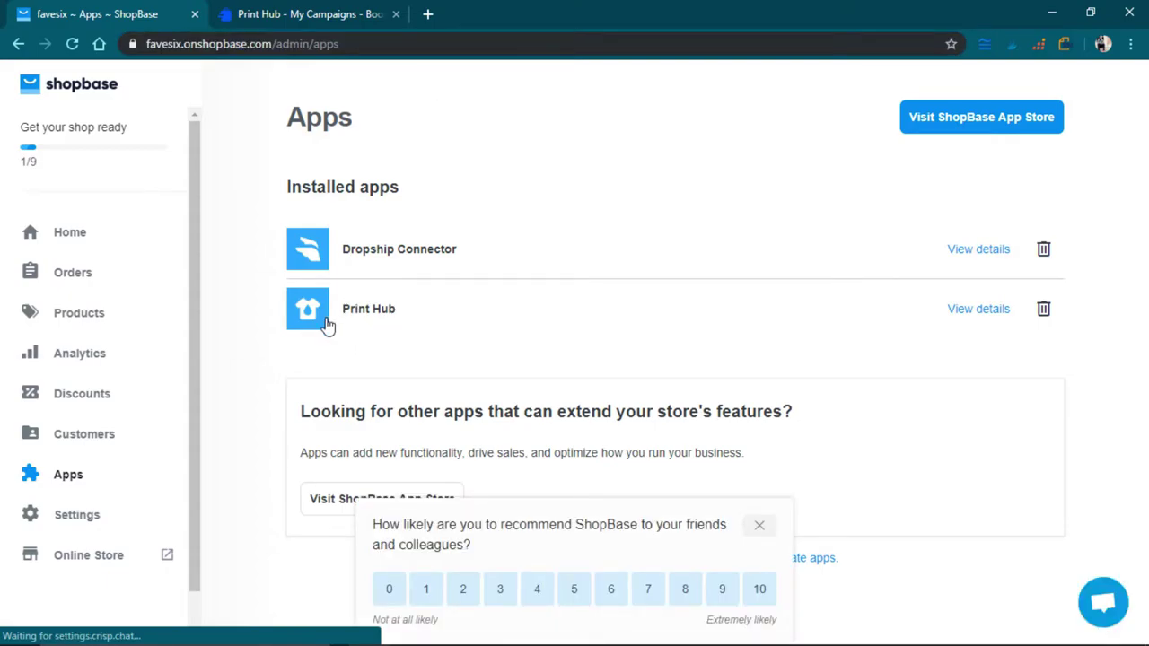
click(92, 316)
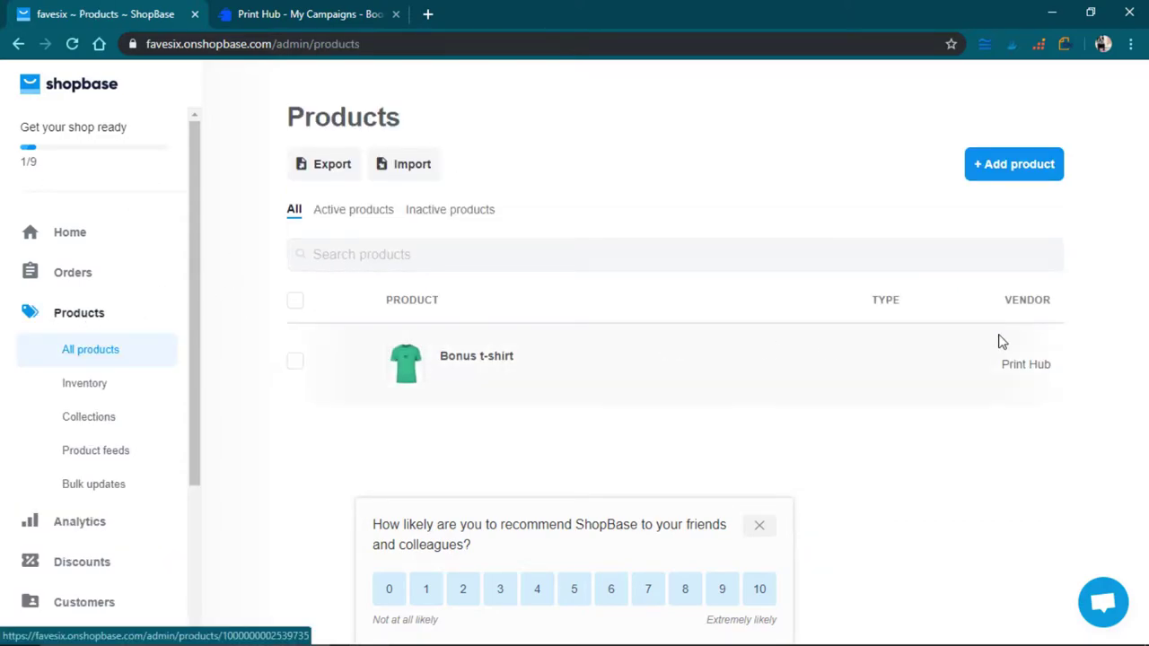
Step: View the store's analytics overview dashboard with its sales and conversion rate charts
scroll(146, 440, down, 2)
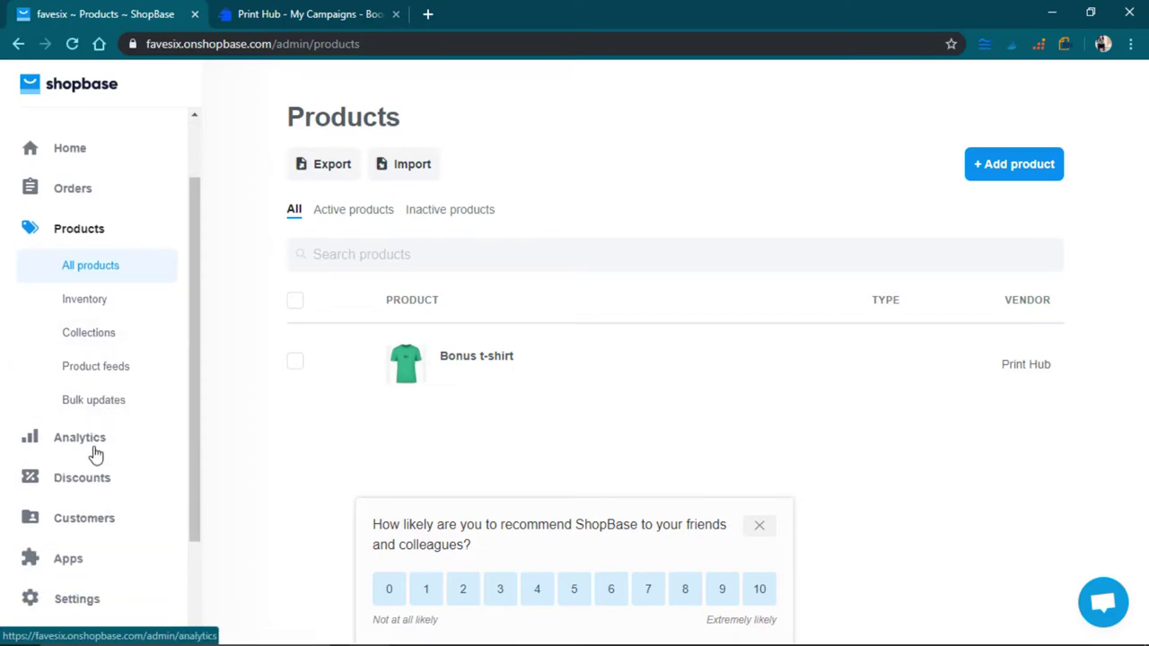
click(96, 447)
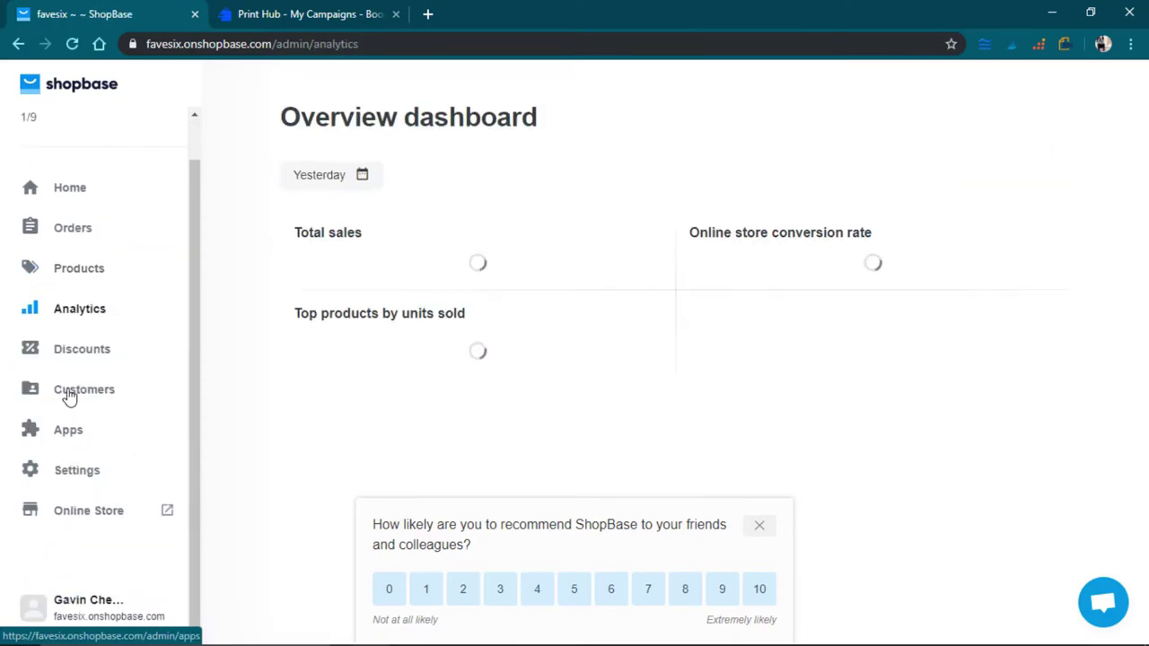
scroll(584, 359, down, 1)
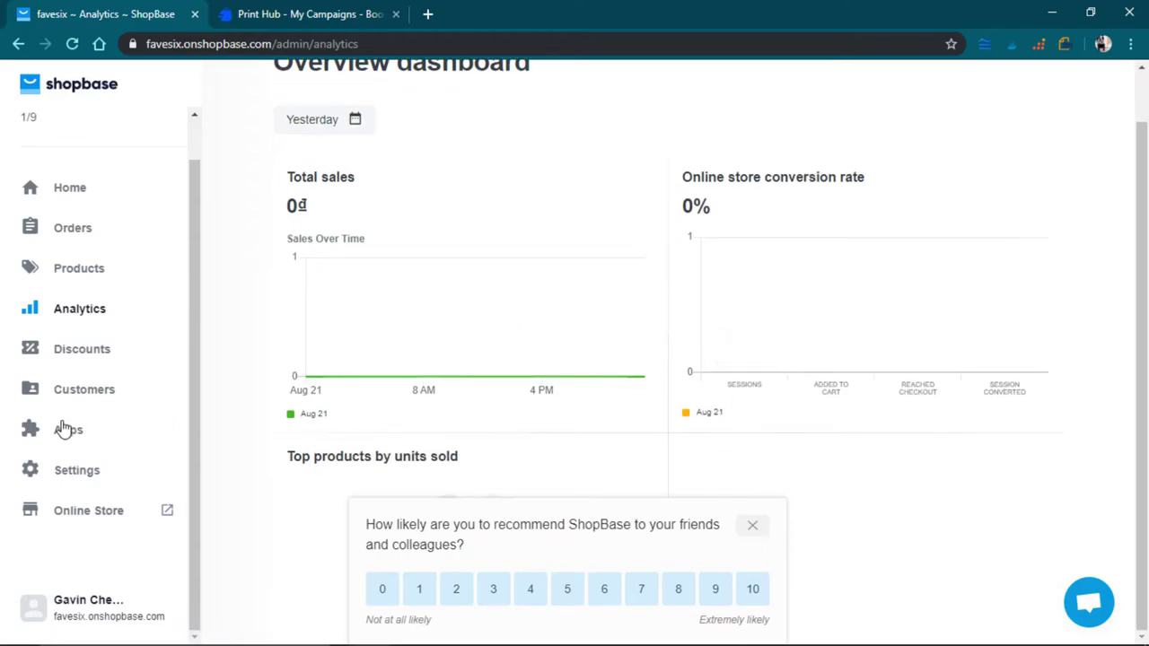
Step: Open the form for a new discount code and look through its type, requirement, eligibility and usage limit options
click(86, 352)
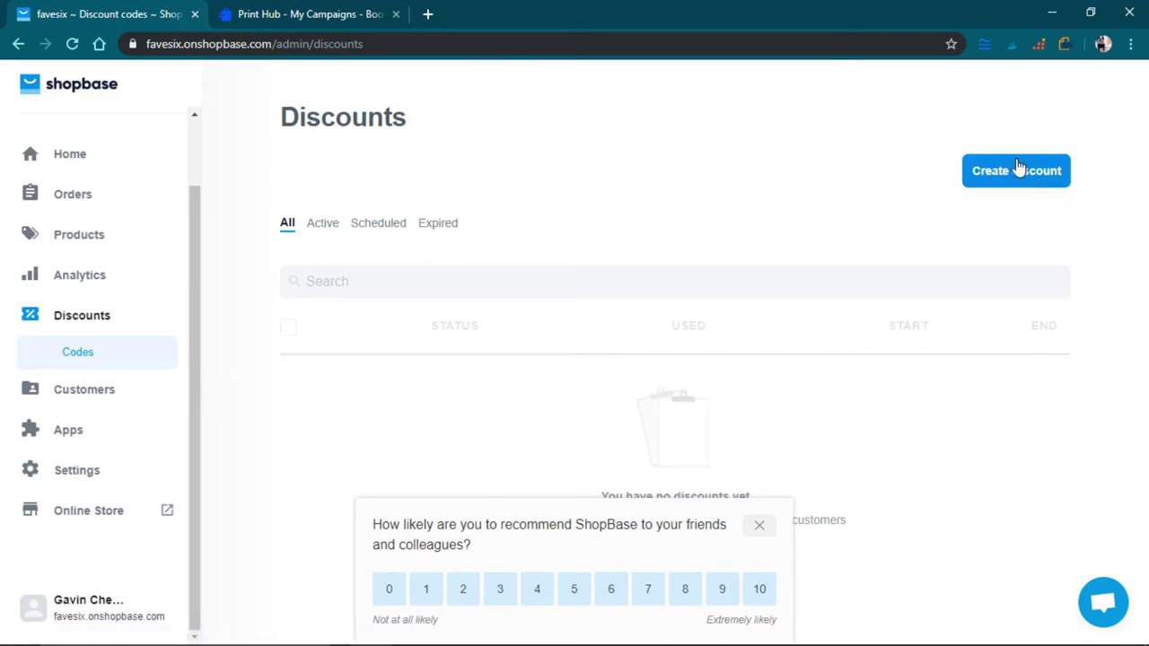
click(988, 183)
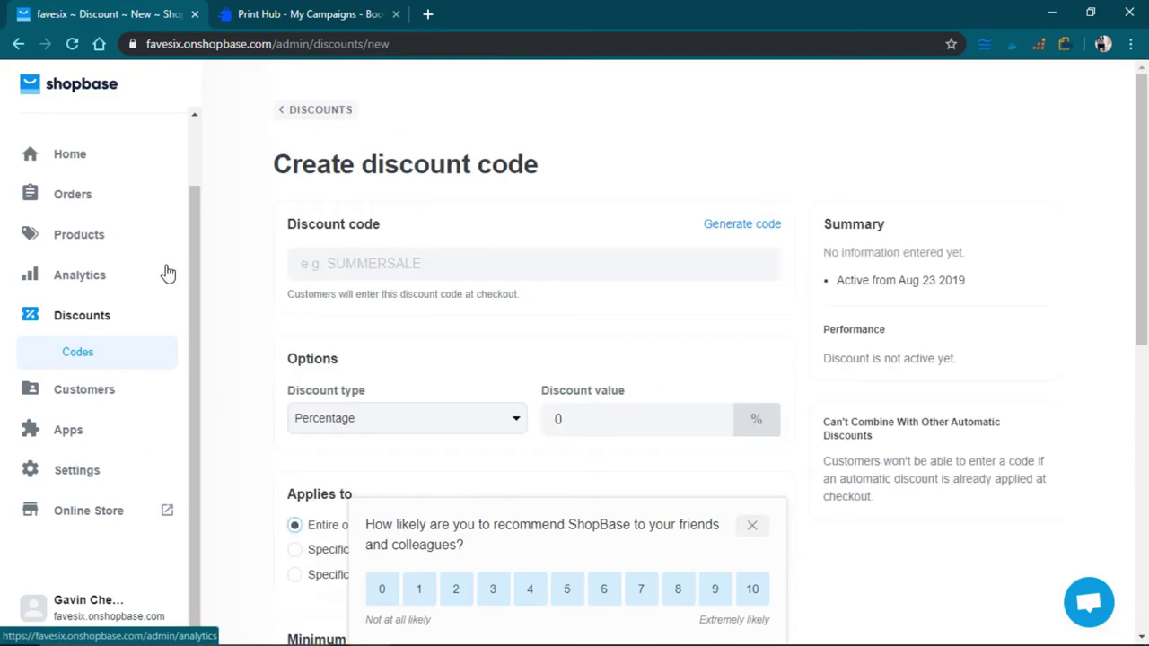
scroll(464, 431, down, 7)
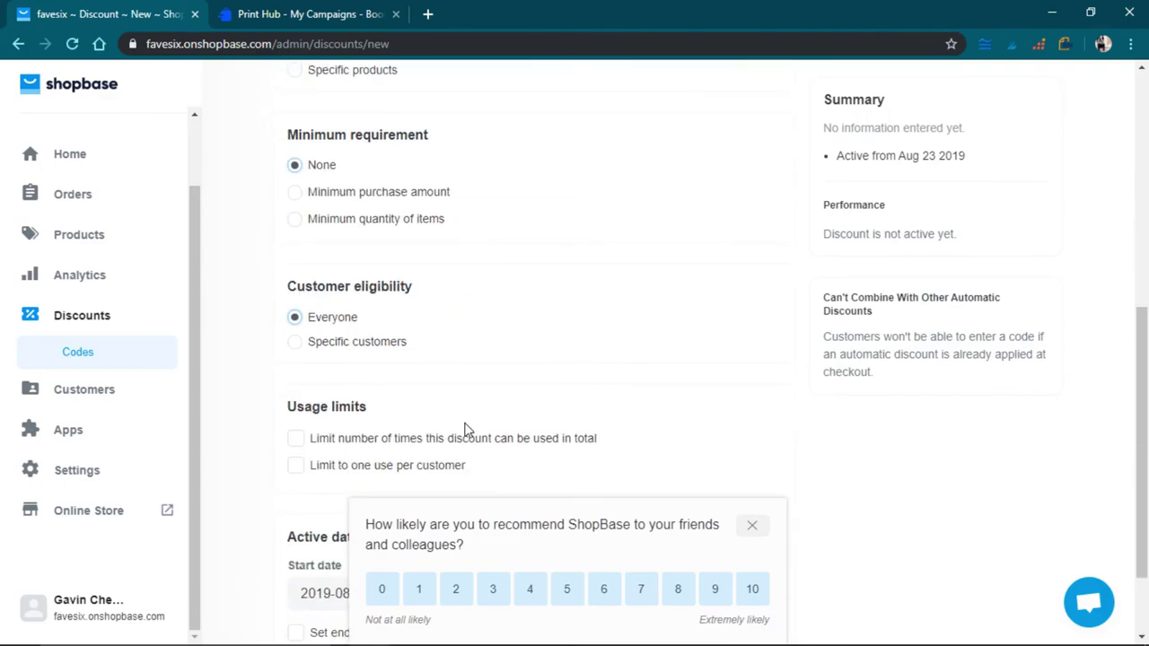
scroll(464, 431, up, 7)
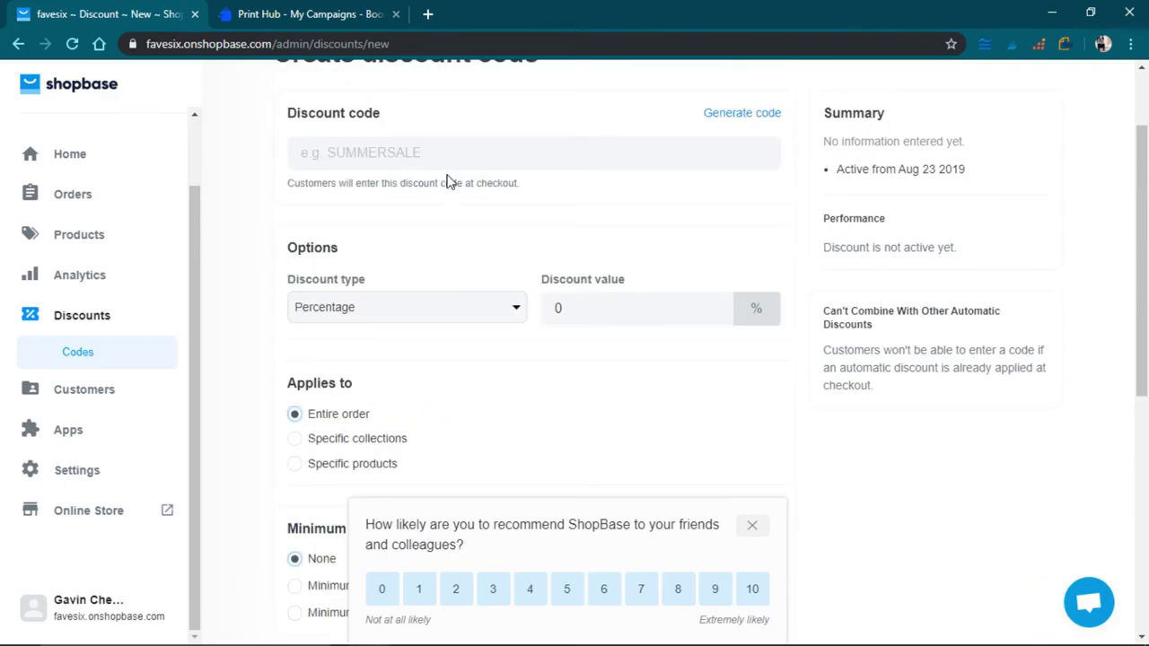